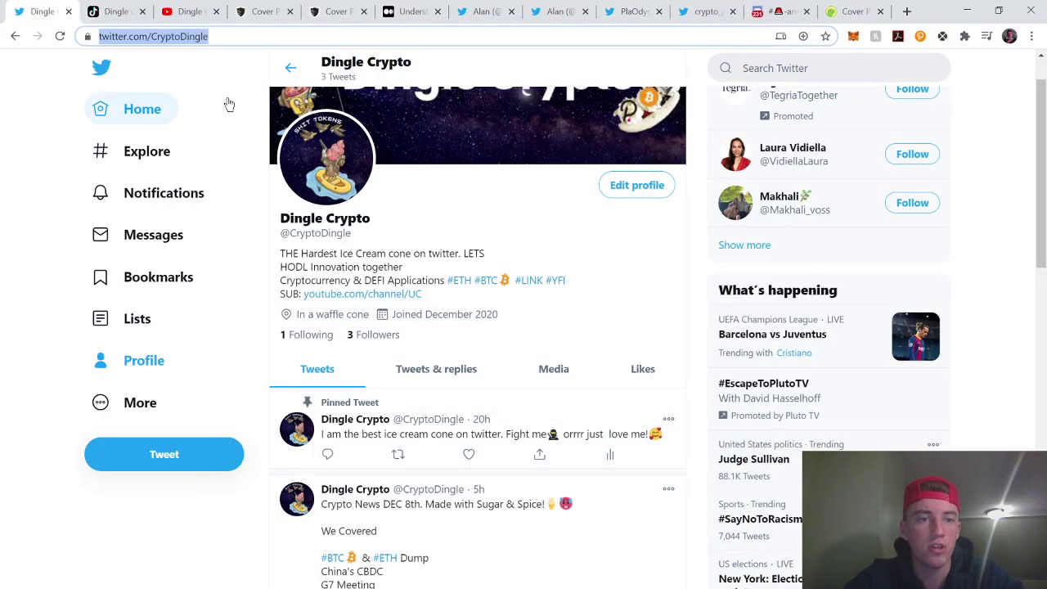
- Look over the Dingle Crypto Twitter profile and highlight its follower count
left_click(4, 185)
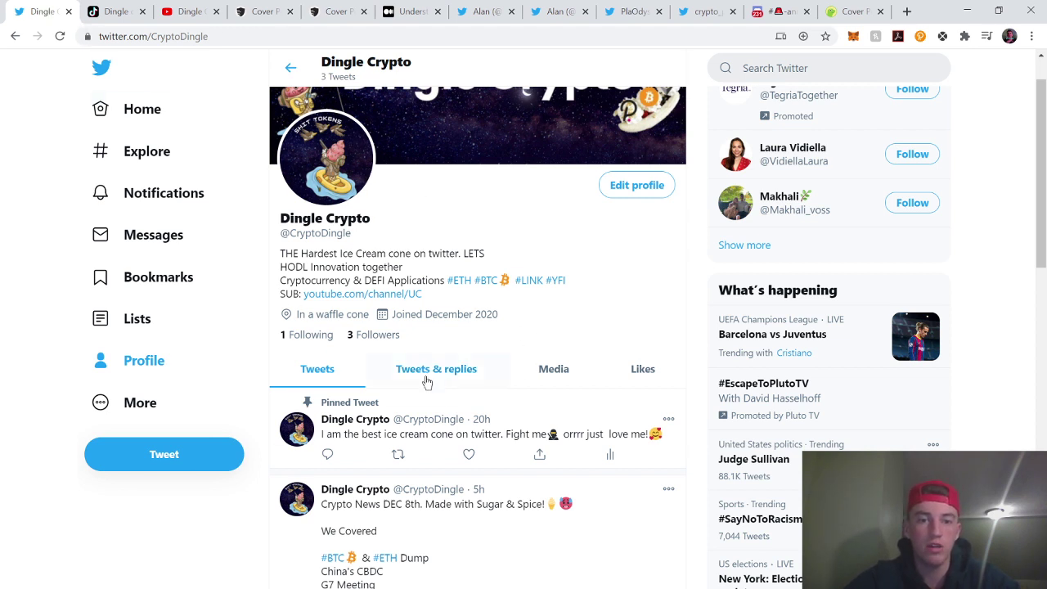
left_click_drag(417, 343, 283, 355)
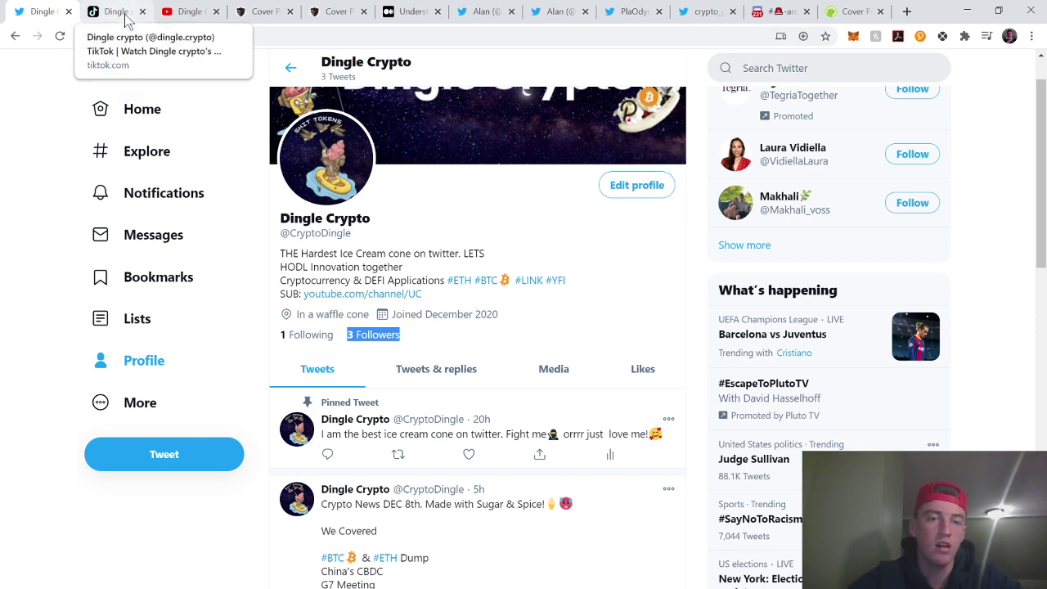
scroll(448, 235, "up", 1)
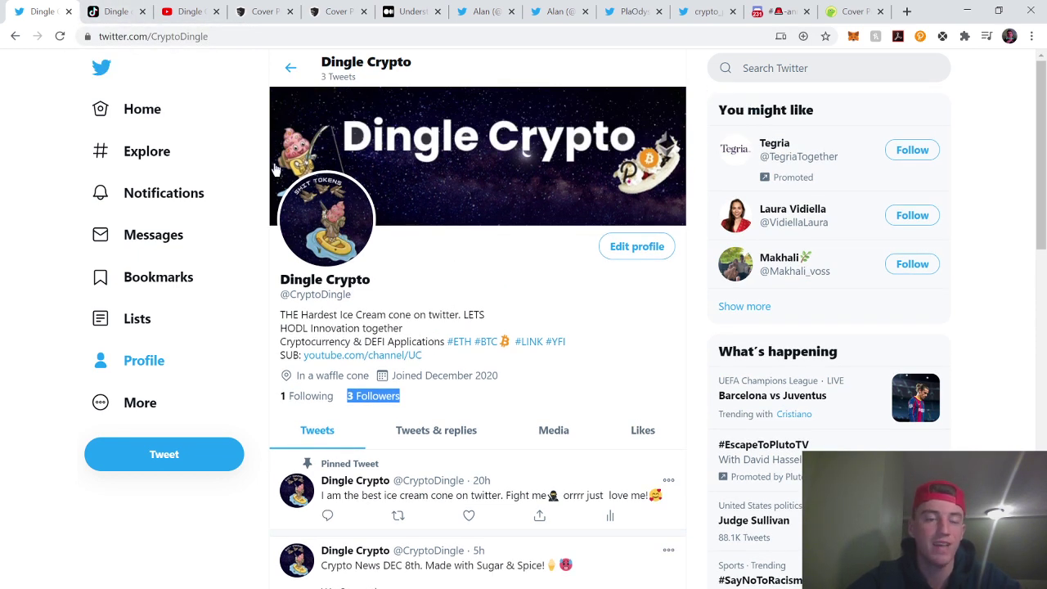
- View the Dingle Crypto TikTok profile and YouTube channel, checking the channel's subscriber count
left_click(118, 11)
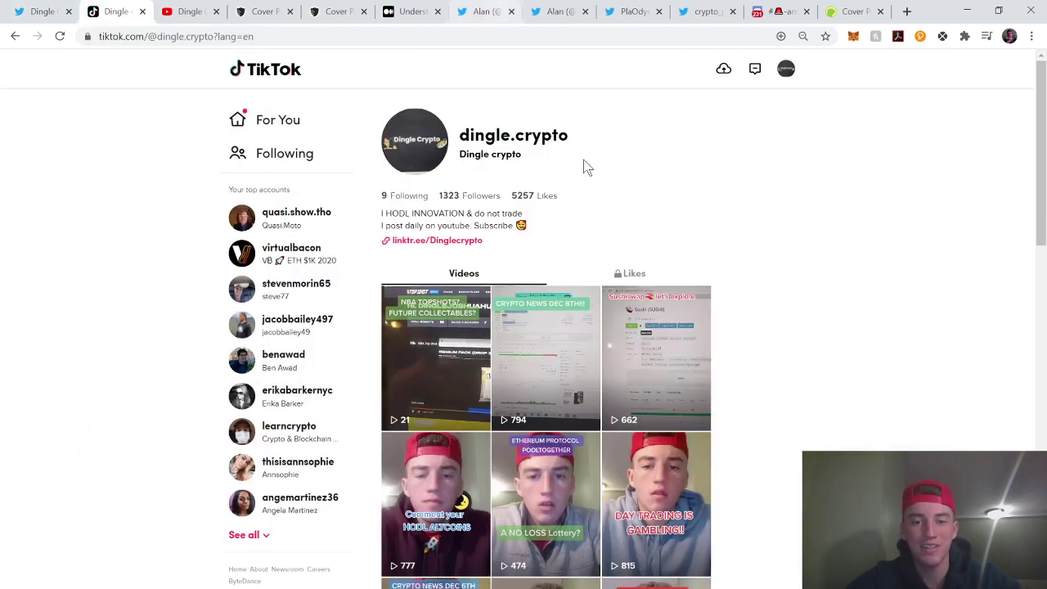
left_click(176, 12)
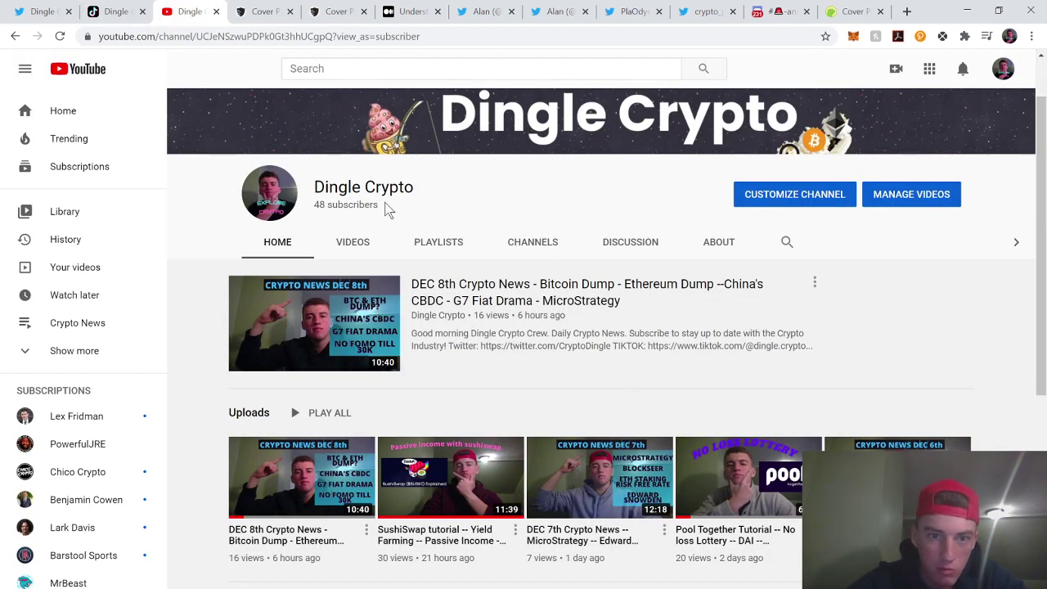
left_click_drag(381, 211, 428, 208)
scroll(438, 210, "up", 1)
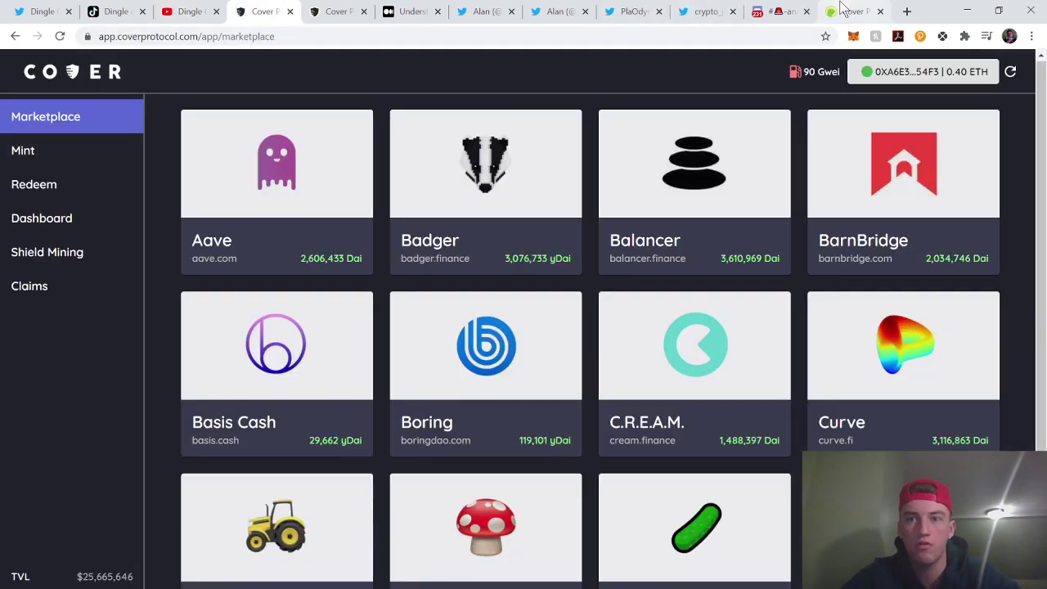
- Move the CoinGecko Cover Protocol browser tab directly after the YouTube one and return to the beginning of its page
left_click_drag(850, 11, 556, 12)
left_click_drag(368, 24, 268, 23)
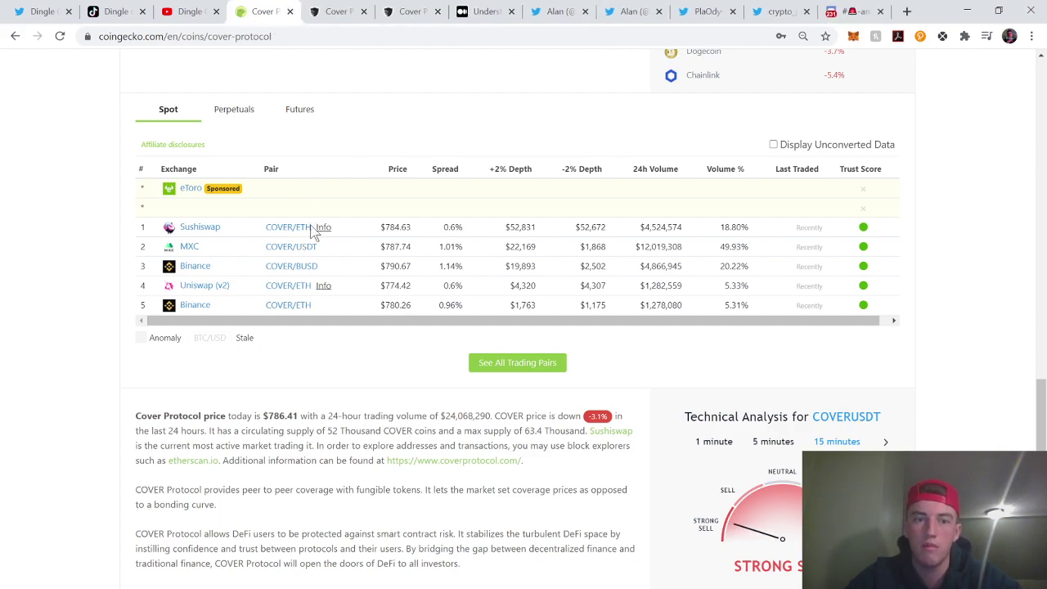
scroll(310, 266, "up", 15)
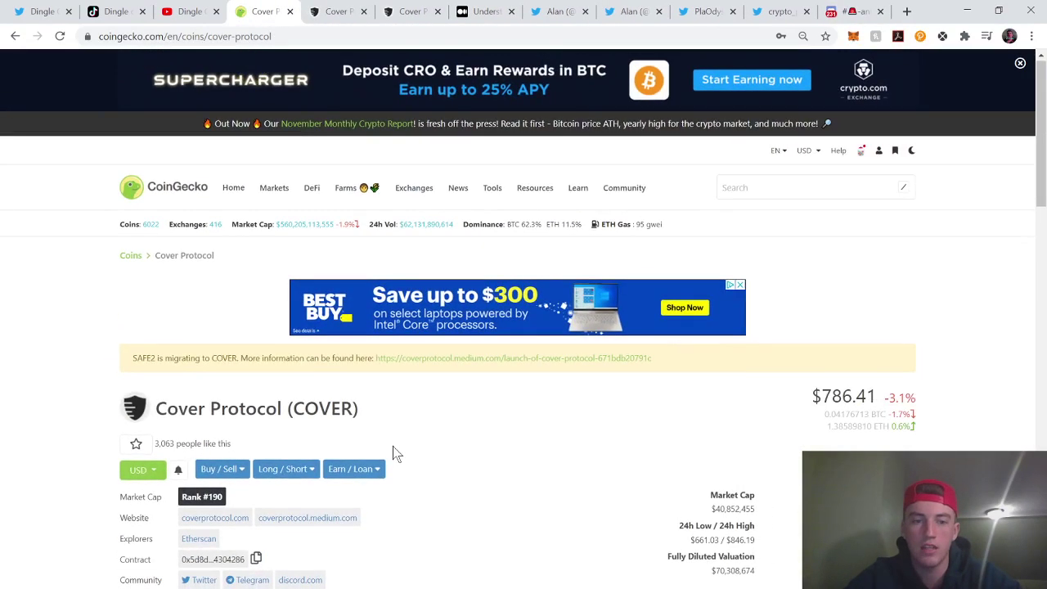
- Examine Cover Protocol's coin details, 90-day price chart and spot trading pairs on CoinGecko
scroll(544, 538, "down", 3)
scroll(541, 534, "down", 2)
scroll(541, 534, "up", 2)
scroll(541, 534, "down", 1)
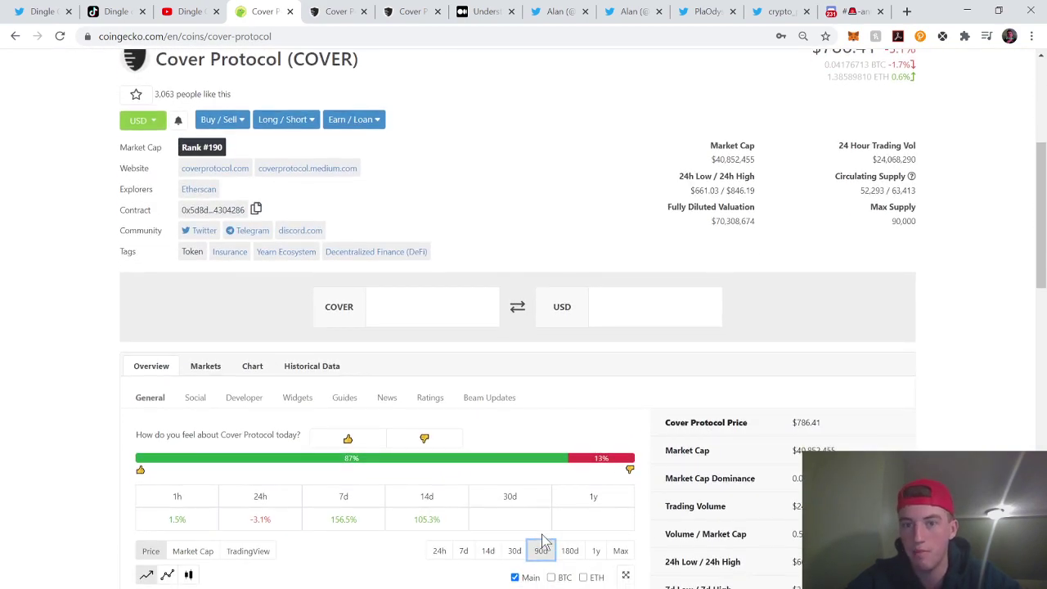
scroll(541, 534, "down", 2)
scroll(523, 362, "down", 6)
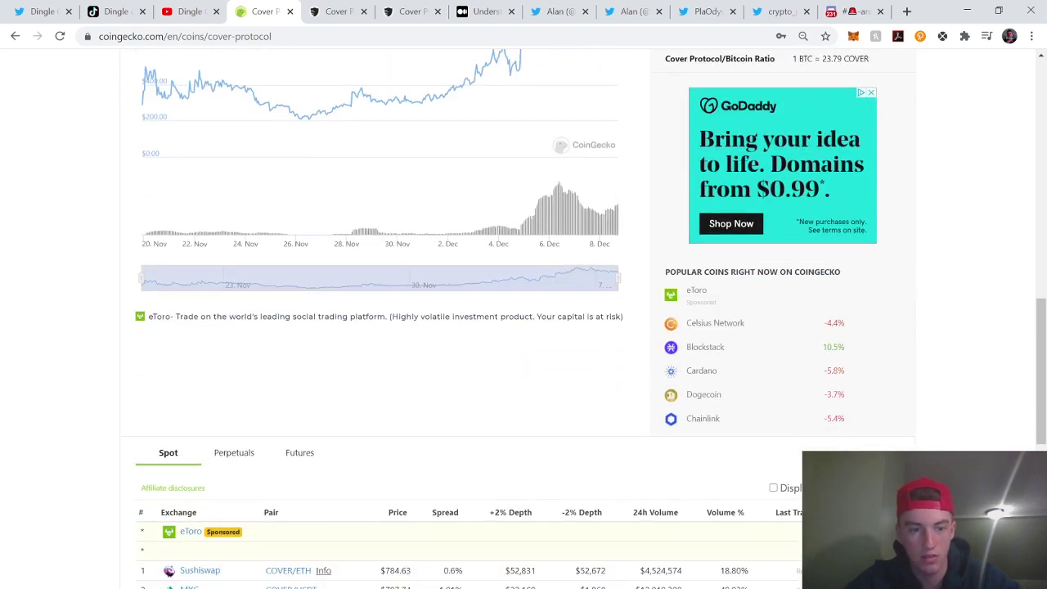
scroll(523, 327, "up", 1)
scroll(523, 327, "down", 3)
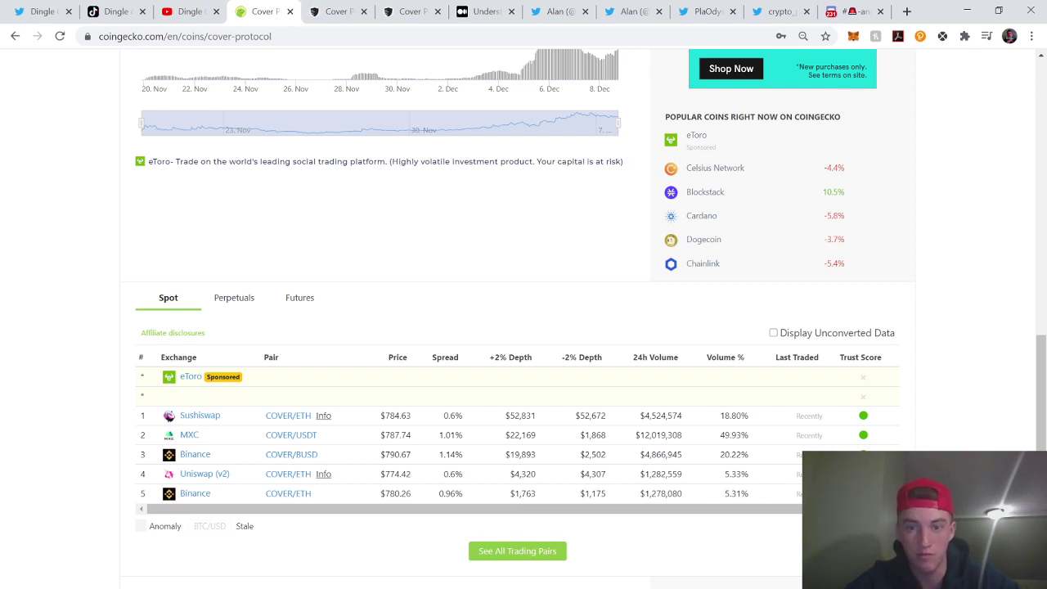
scroll(523, 327, "up", 1)
scroll(523, 327, "down", 1)
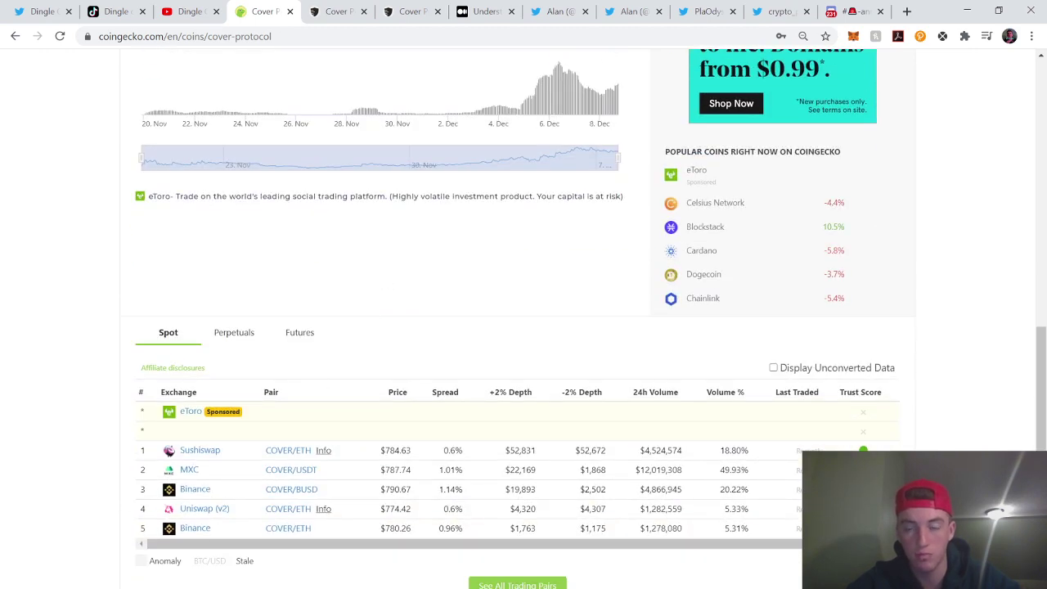
scroll(390, 505, "up", 4)
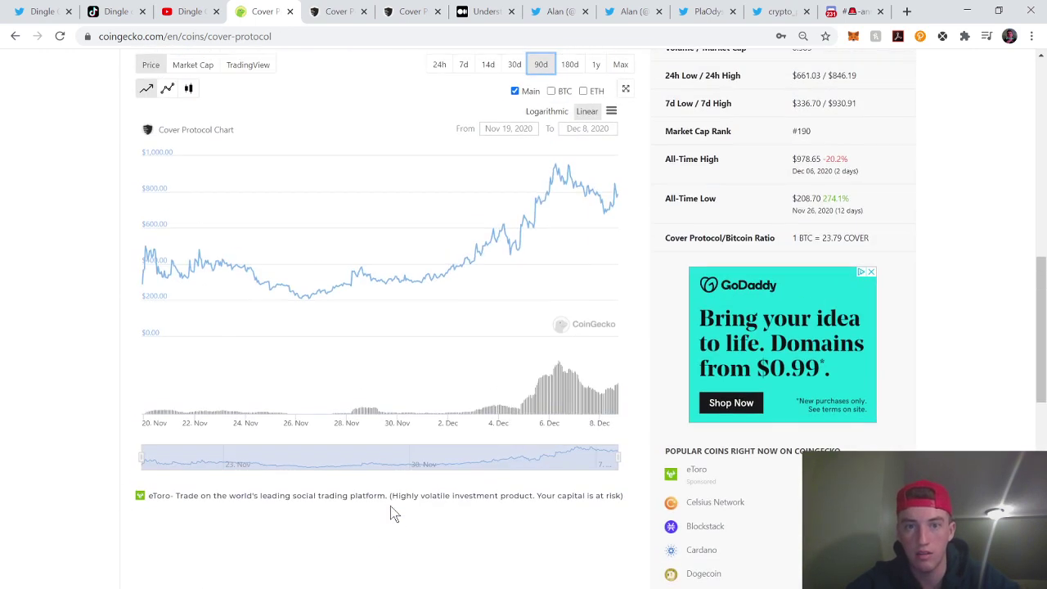
- Return to the Cover Protocol coin summary and highlight its market cap figure
scroll(390, 506, "up", 10)
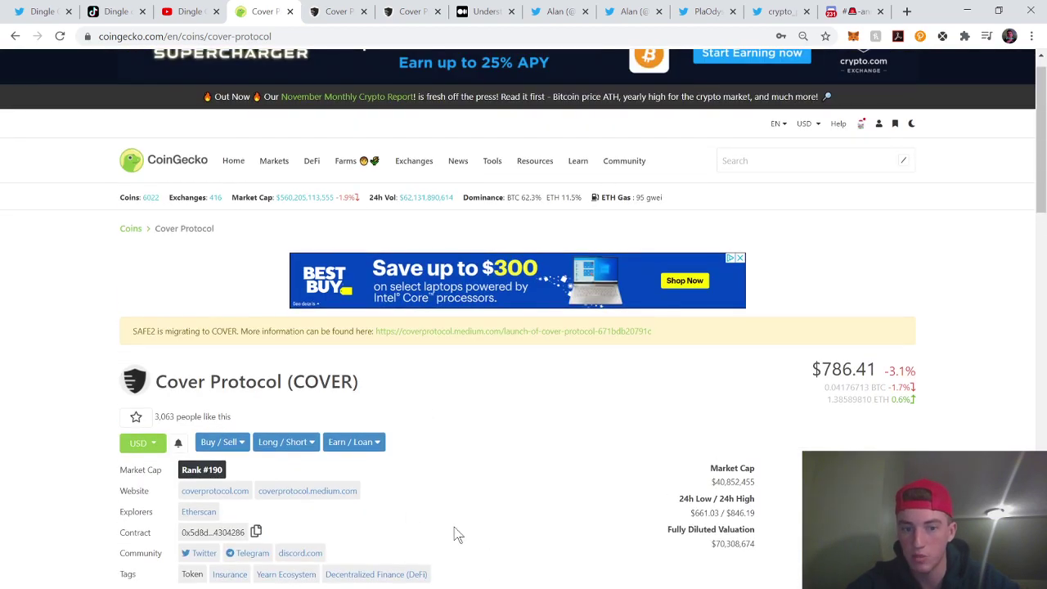
left_click_drag(764, 484, 709, 487)
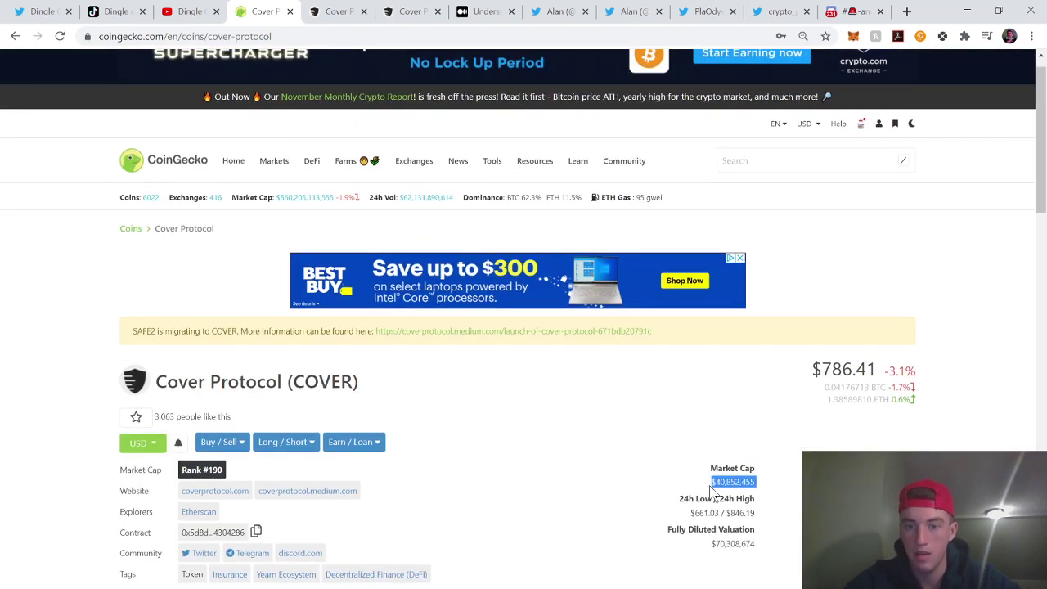
left_click(705, 445)
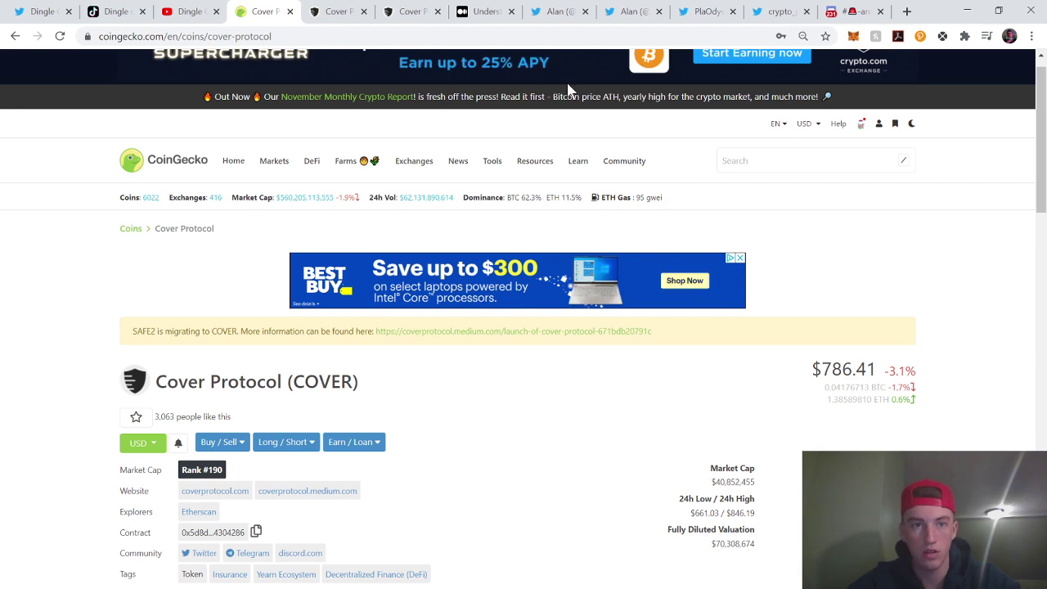
left_click(335, 11)
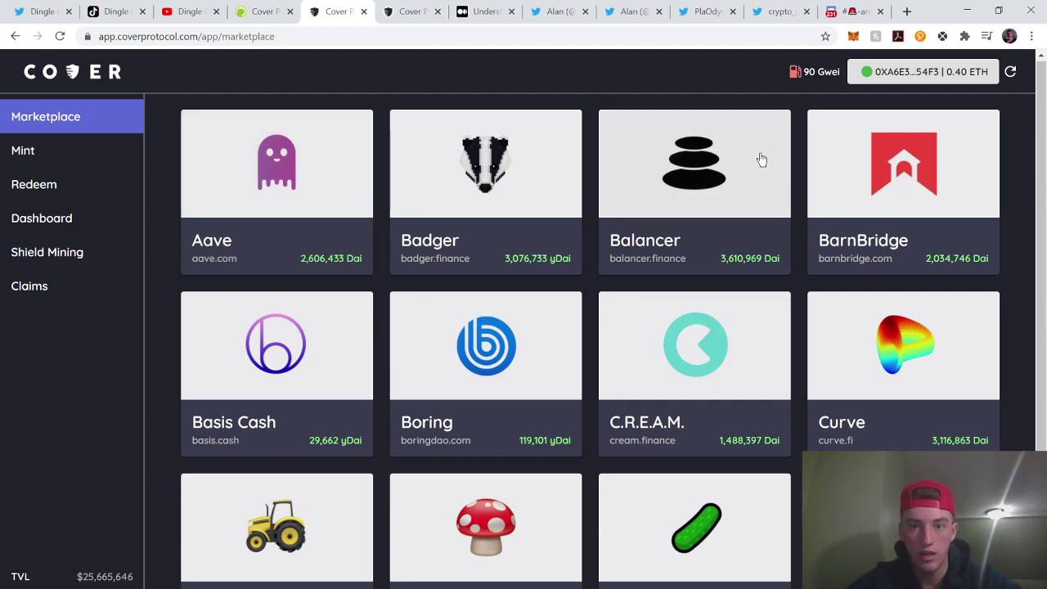
left_click(563, 12)
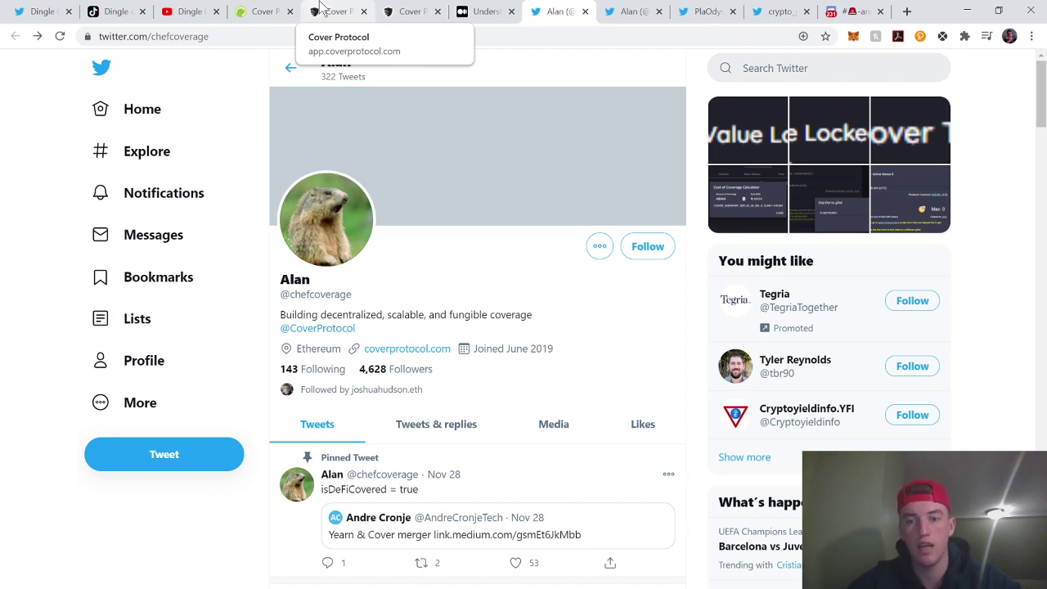
left_click(331, 11)
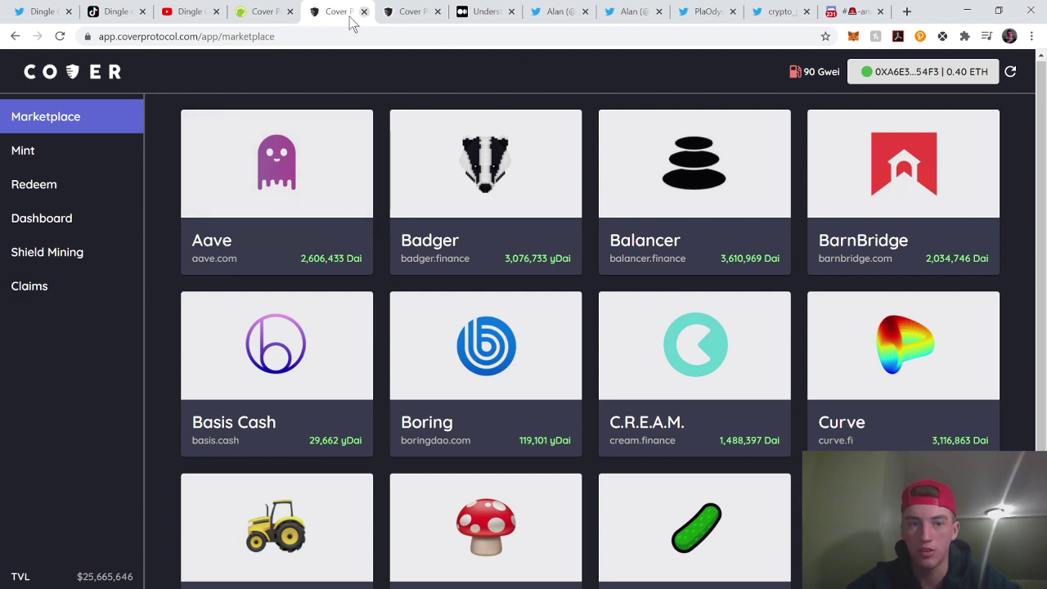
scroll(799, 232, "down", 1)
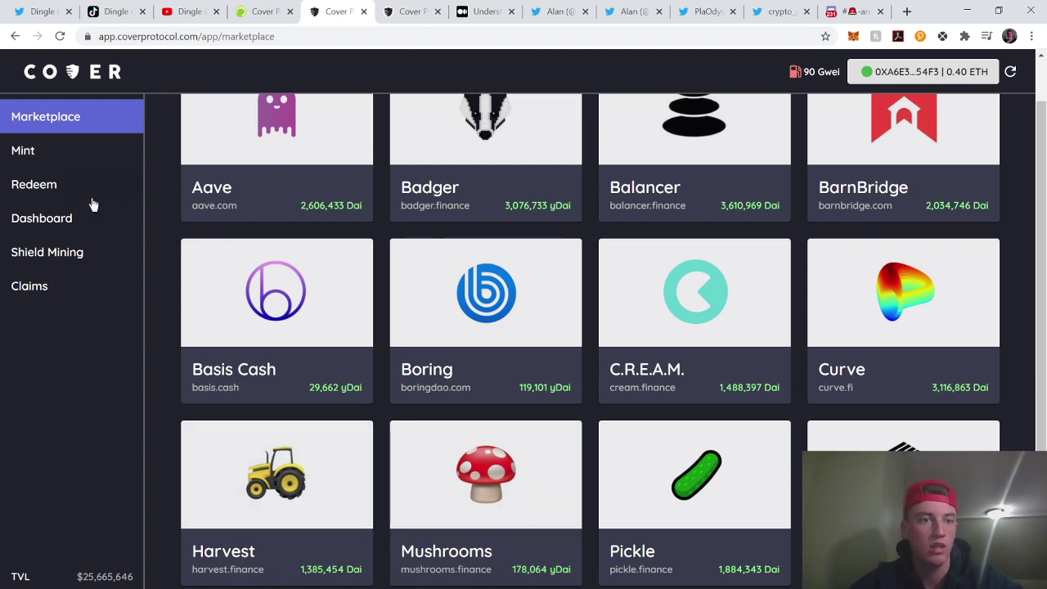
- Fill in the Cover mint form for Aave with the 5/31/2021 expiration and the maximum stake of 50 Dai
left_click(72, 157)
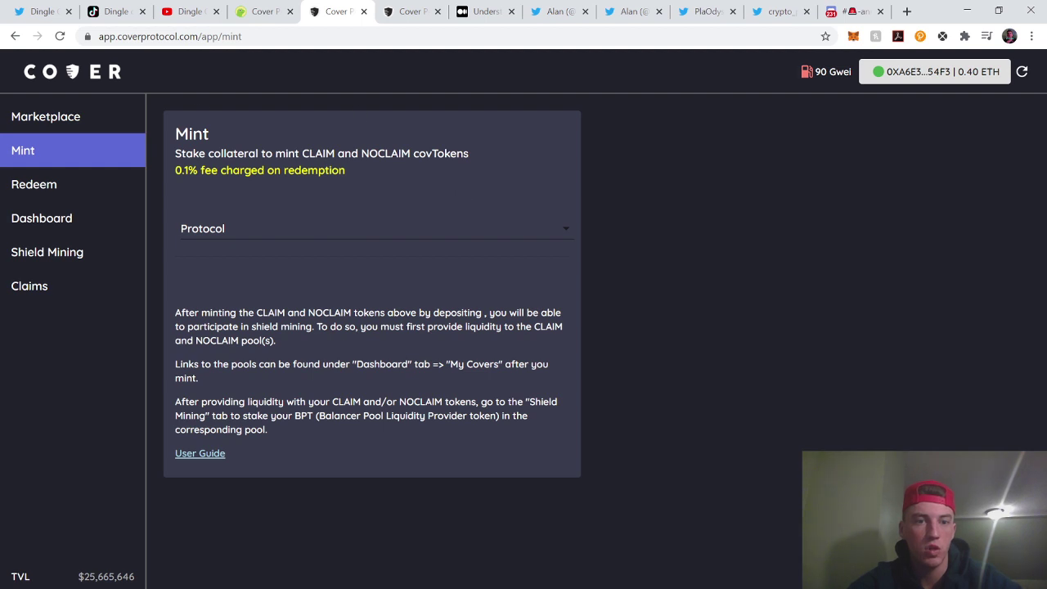
left_click(319, 232)
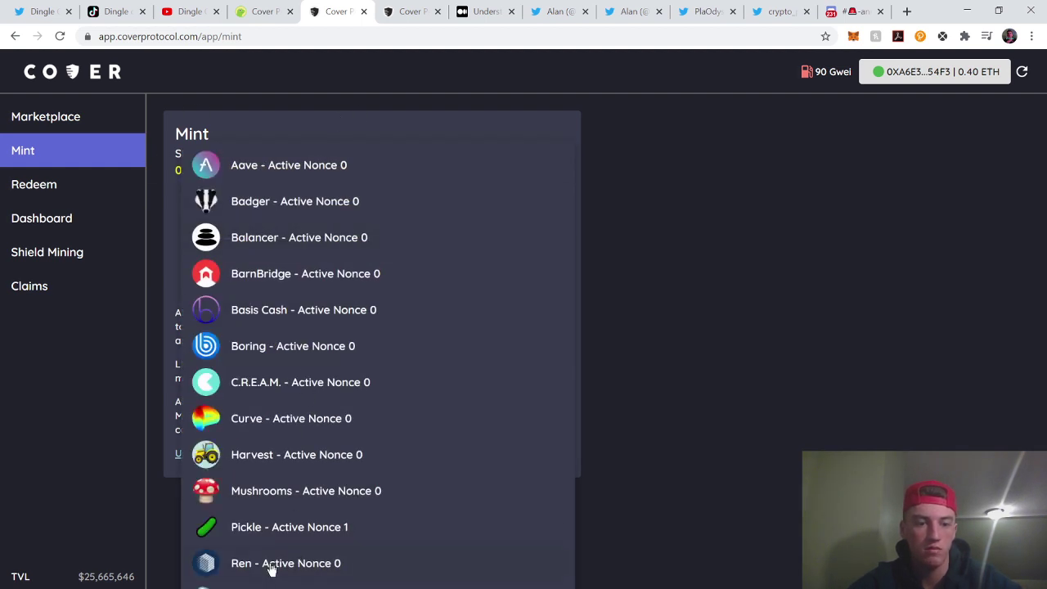
left_click(279, 170)
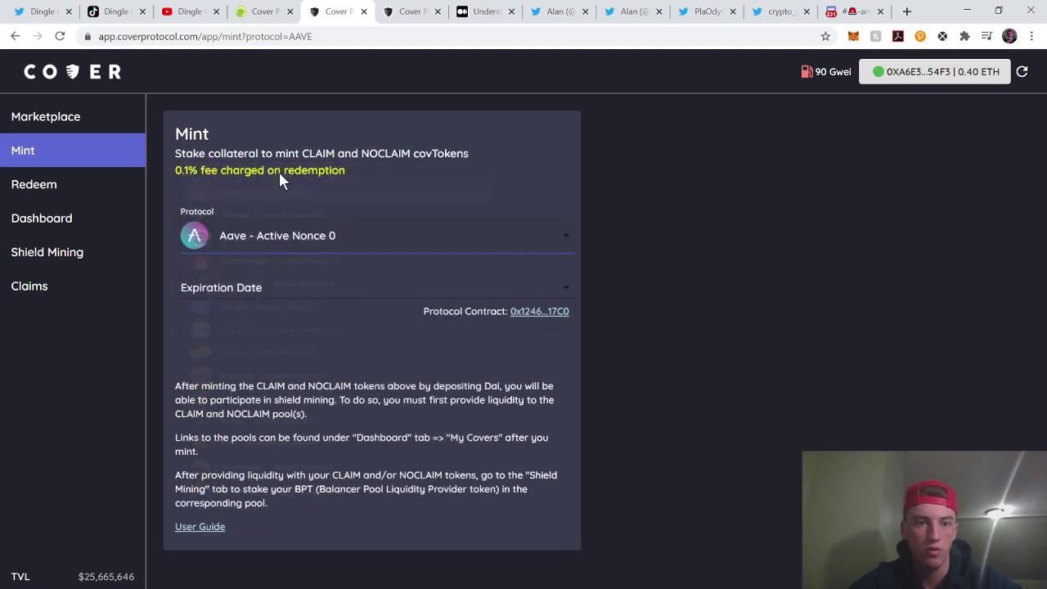
left_click(283, 293)
left_click(287, 293)
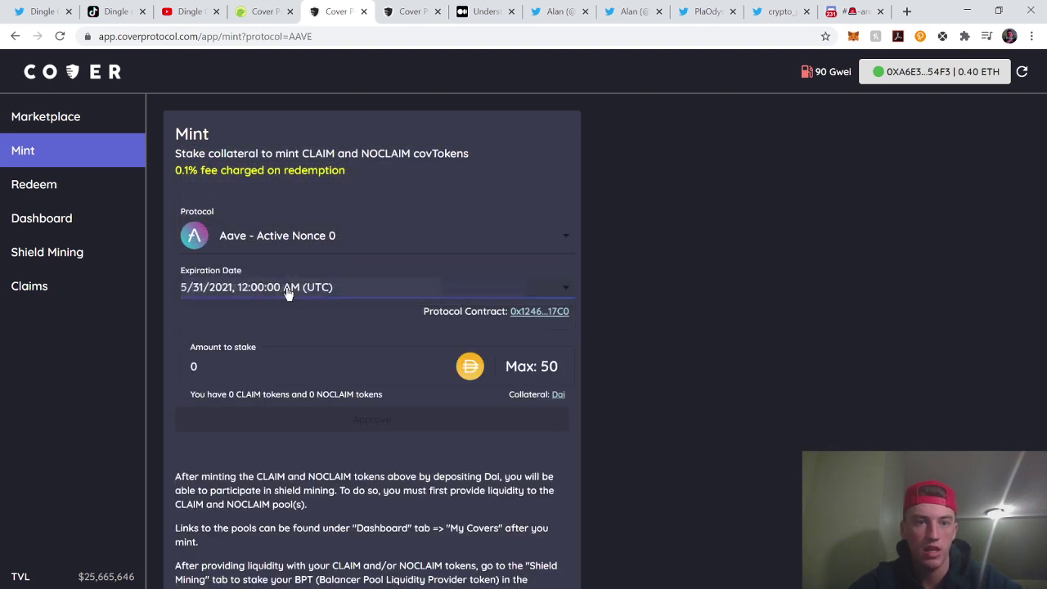
left_click(513, 373)
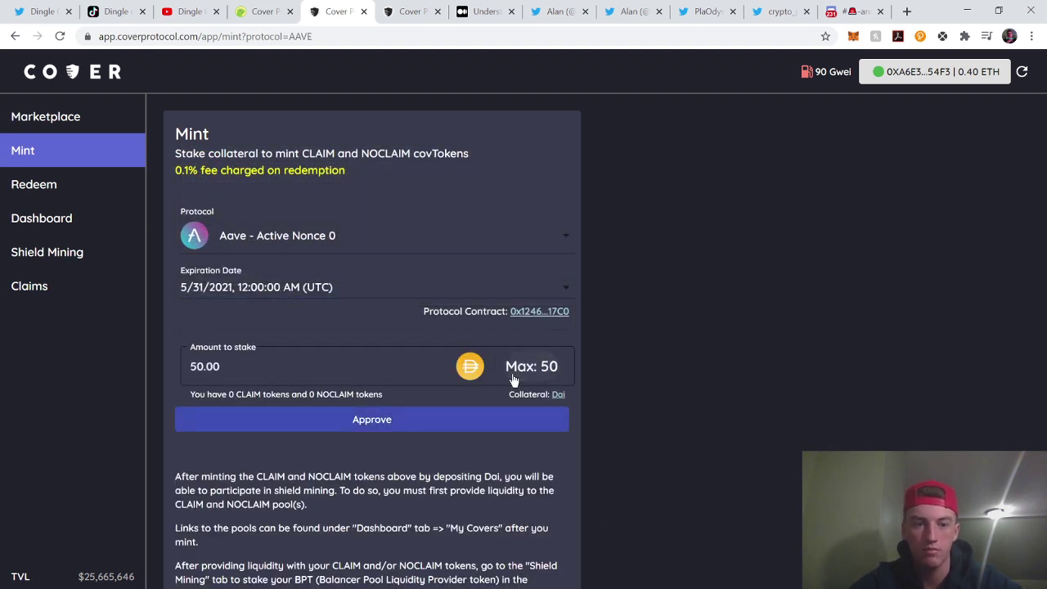
left_click(286, 423)
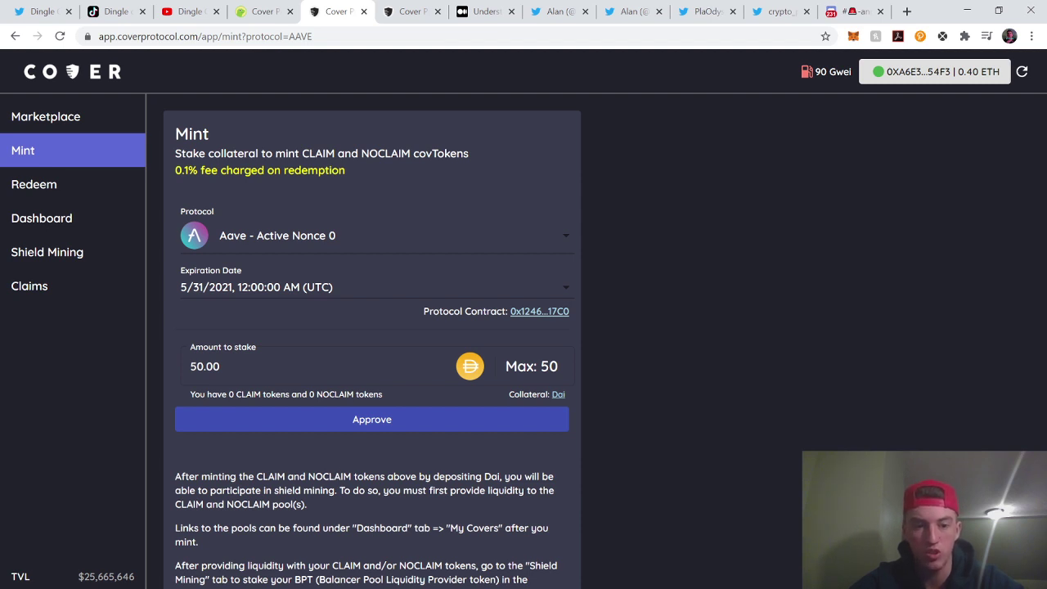
left_click_drag(335, 490, 274, 490)
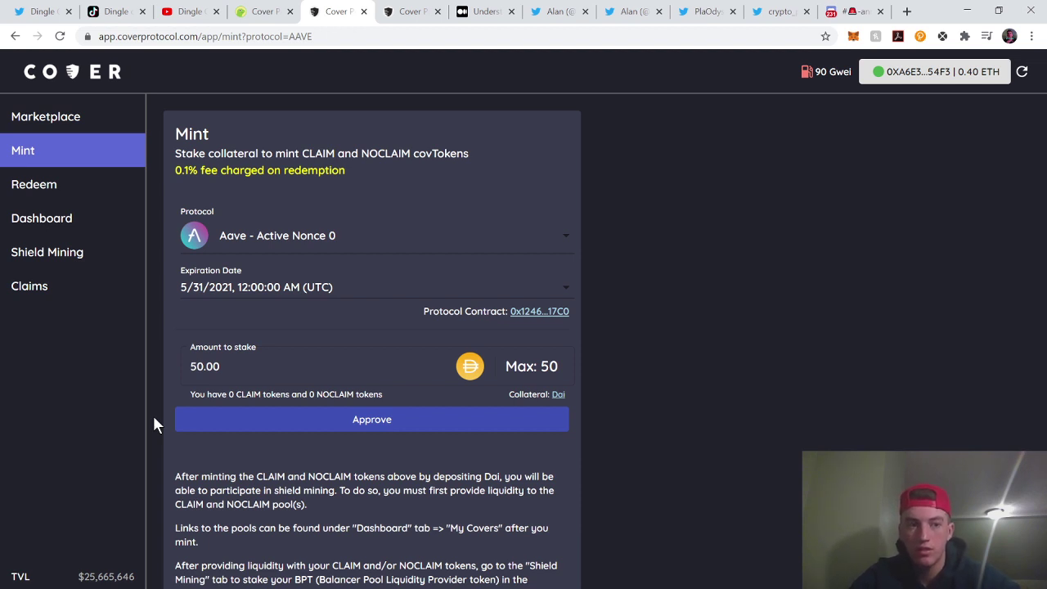
- Open the Shield Mining page and review the active pools' reward distribution and APY
left_click(71, 260)
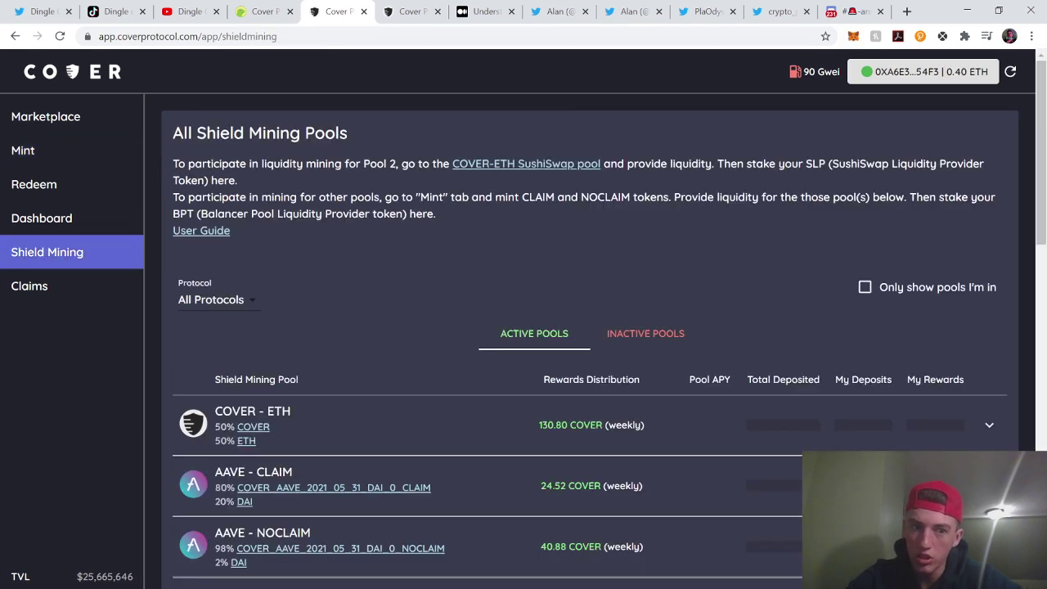
scroll(720, 451, "down", 2)
scroll(735, 454, "down", 2)
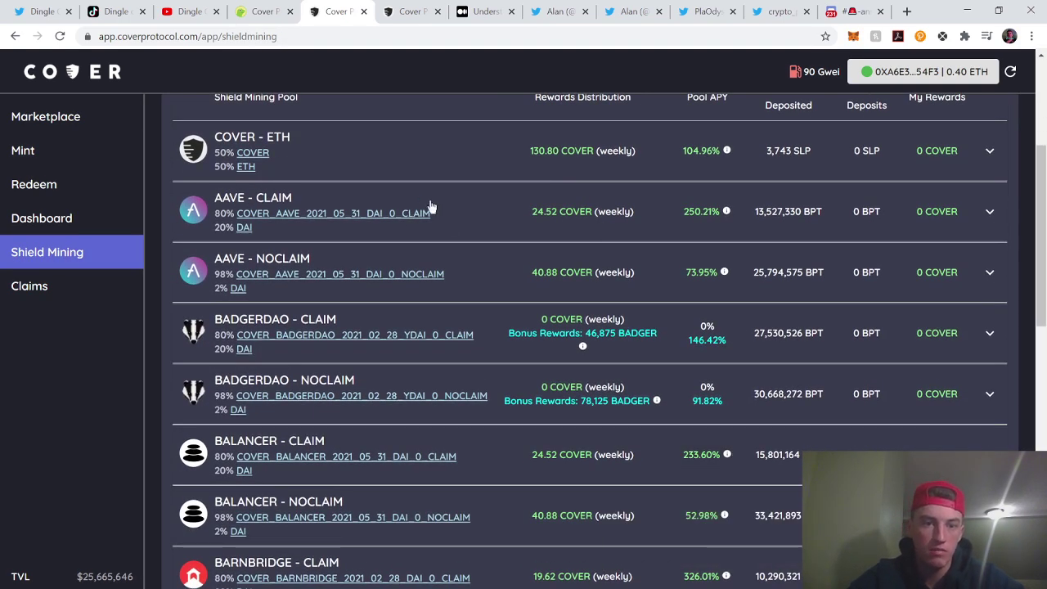
scroll(431, 208, "down", 1)
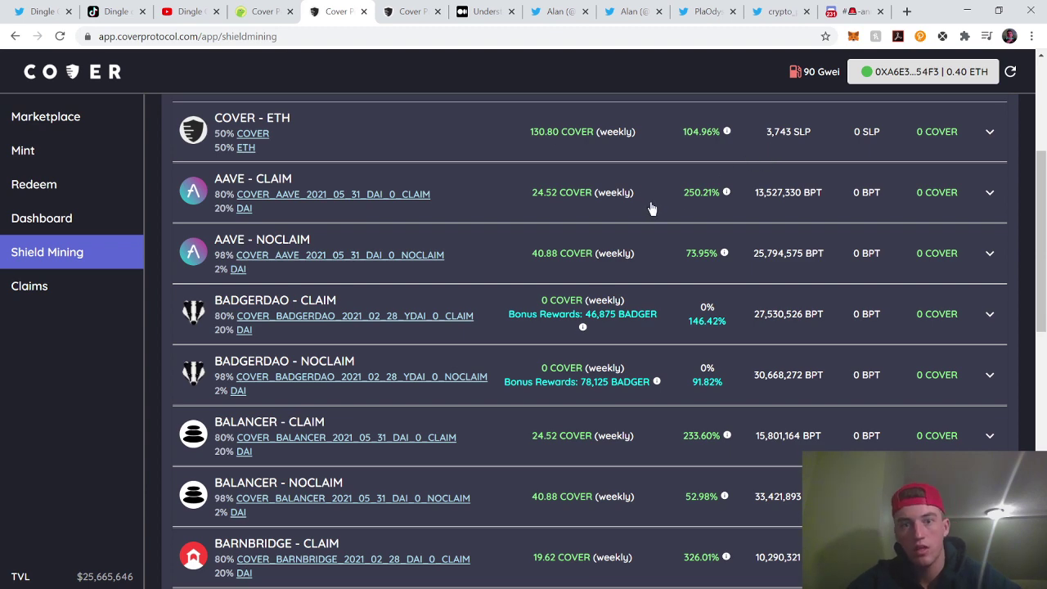
- Highlight the COVER - ETH pool's weekly rewards, inspect its deposit and withdrawal details, and collapse the pool
left_click_drag(636, 131, 532, 144)
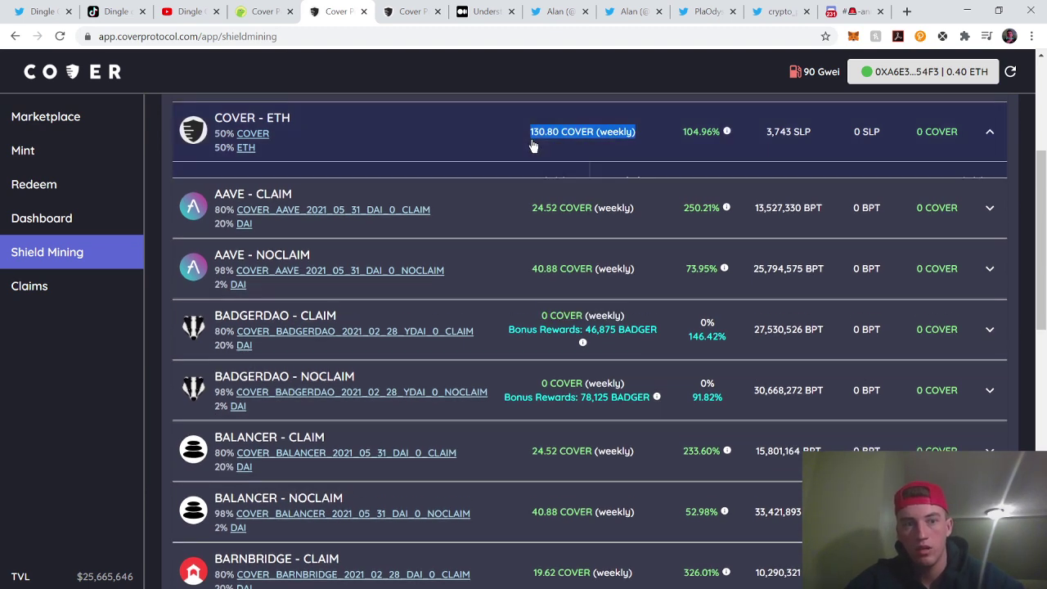
mouse_move(713, 145)
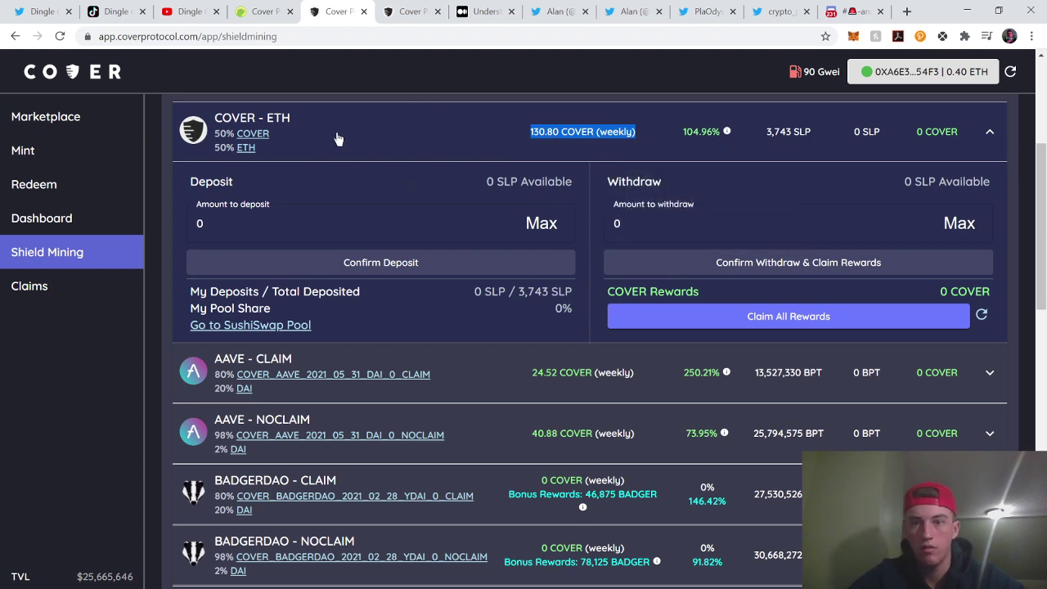
left_click(418, 136)
left_click(398, 138)
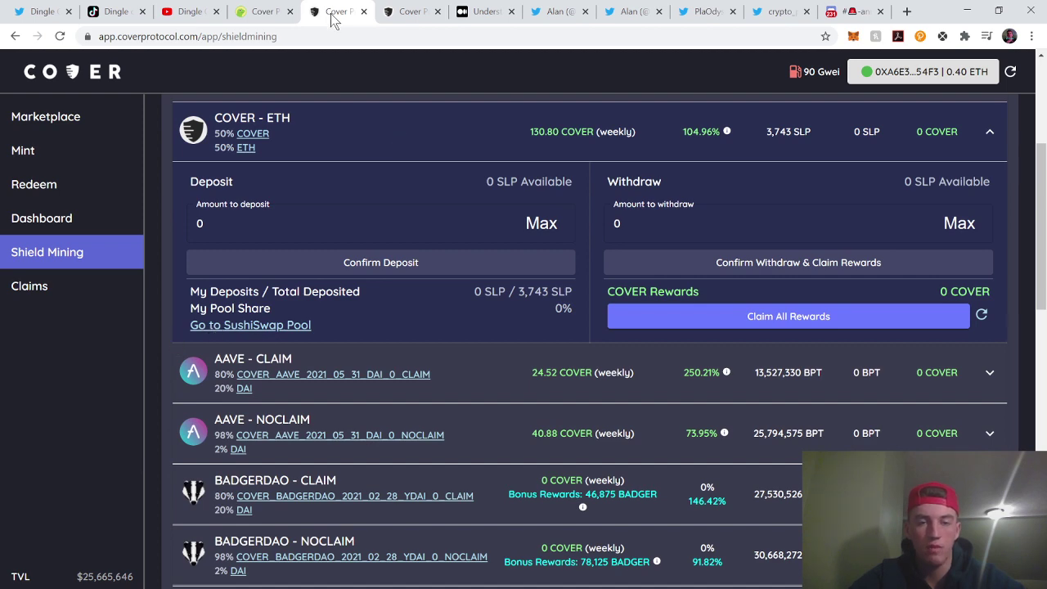
left_click(407, 121)
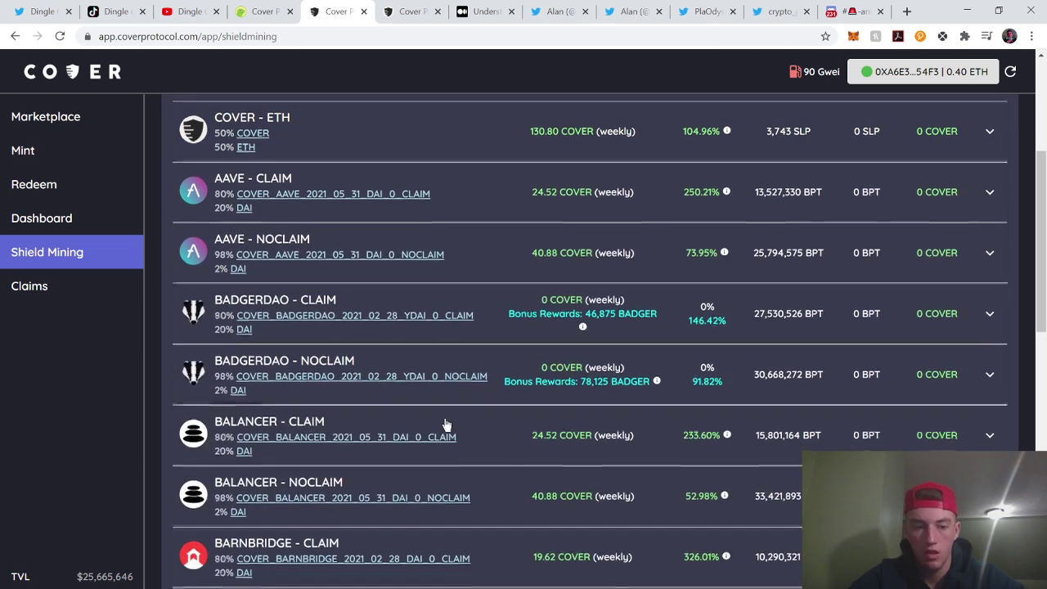
- Browse the remaining shield mining pools, from Balancer through BarnBridge and BoringDAO to Cream
scroll(446, 424, "down", 1)
scroll(446, 425, "down", 3)
scroll(446, 425, "down", 1)
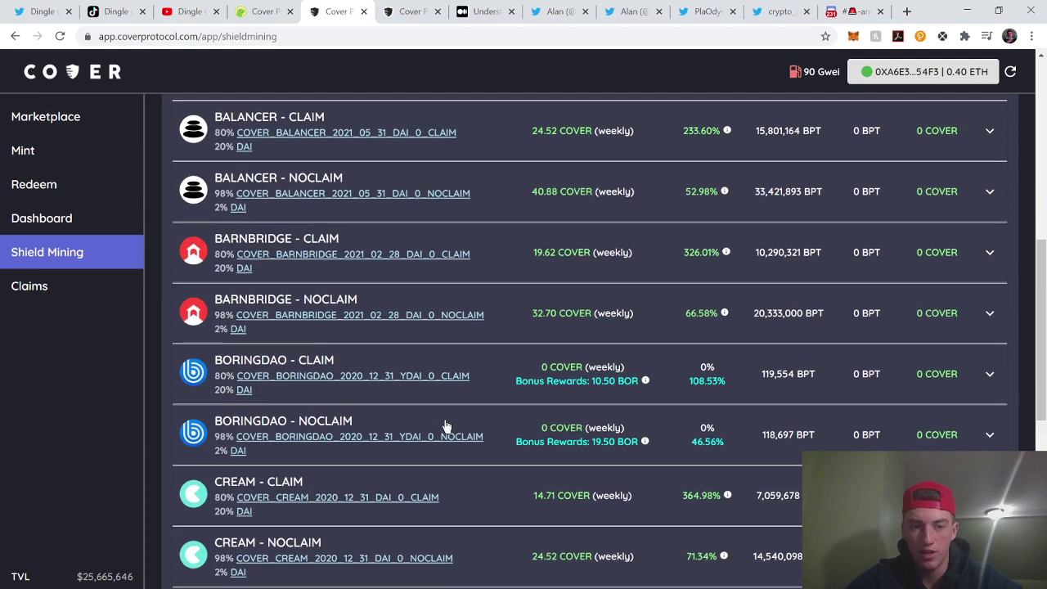
- Finish browsing the shield mining pools through Curve, and look over the team and tokenomics sections on the Cover Protocol website
scroll(446, 424, "down", 2)
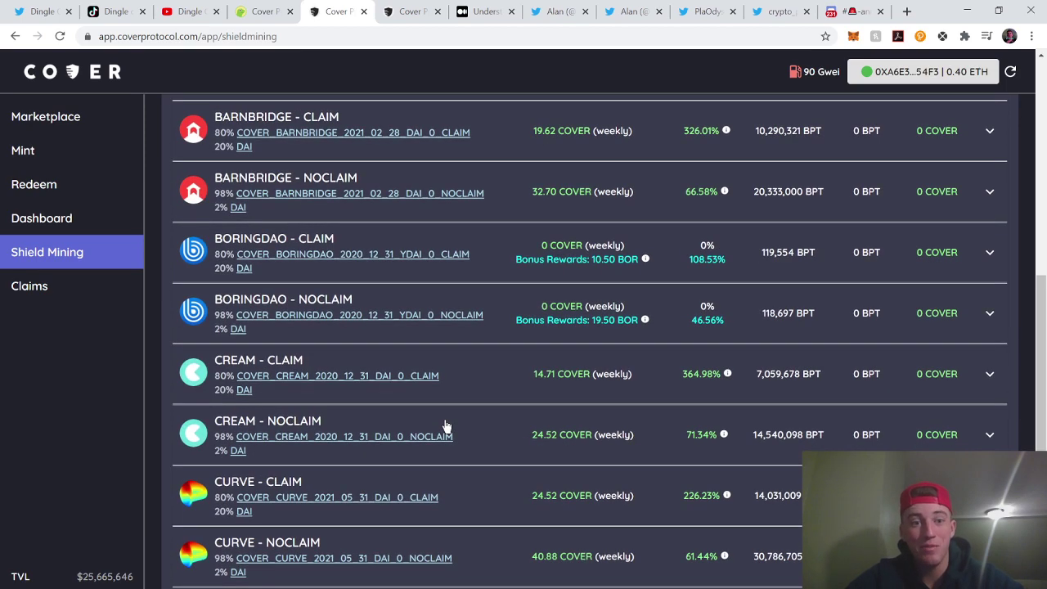
scroll(445, 425, "up", 10)
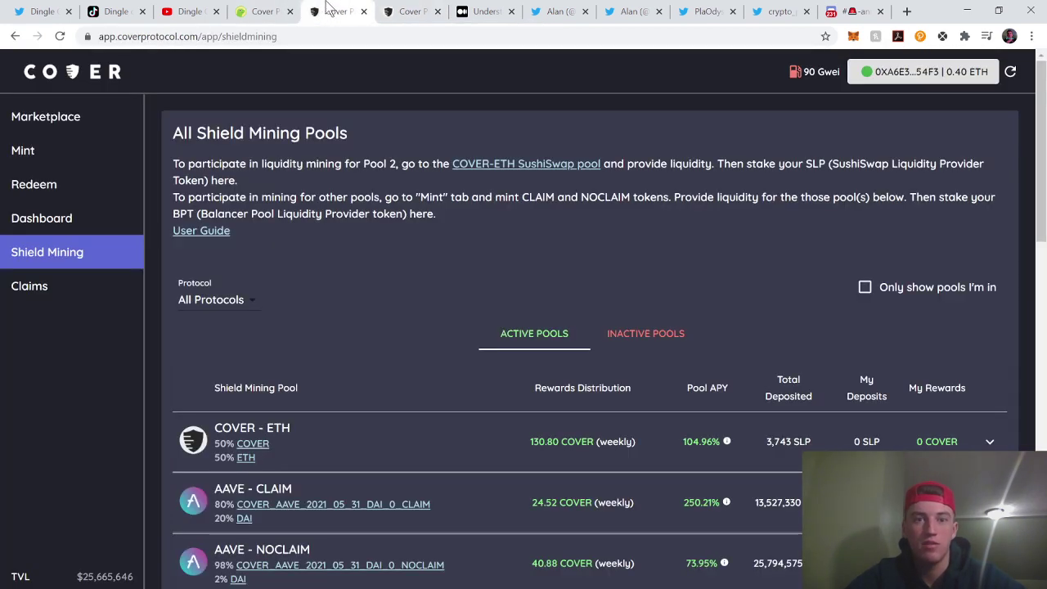
left_click(406, 10)
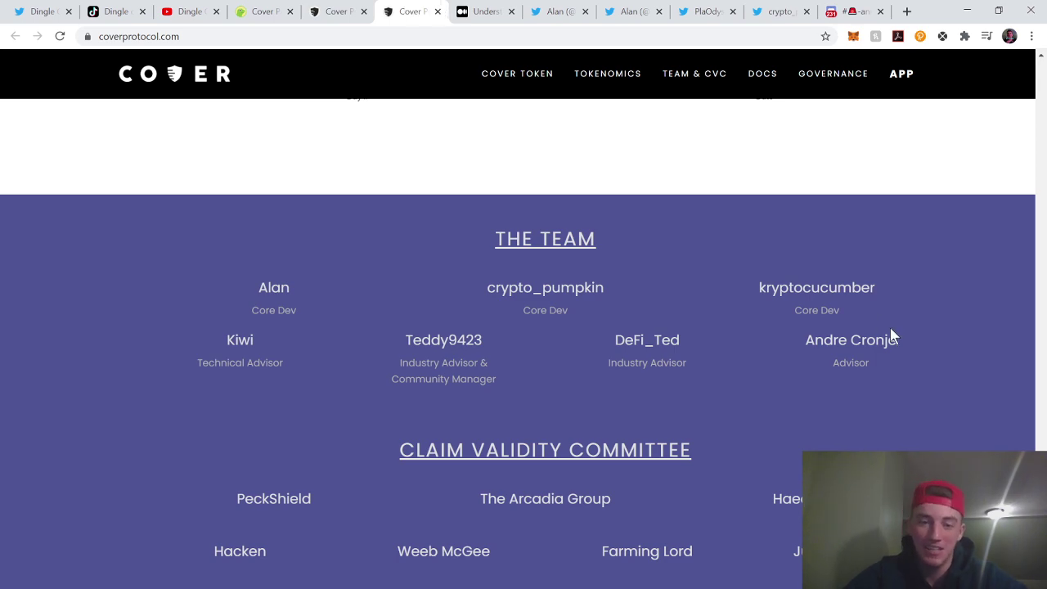
scroll(891, 334, "up", 5)
scroll(893, 335, "down", 2)
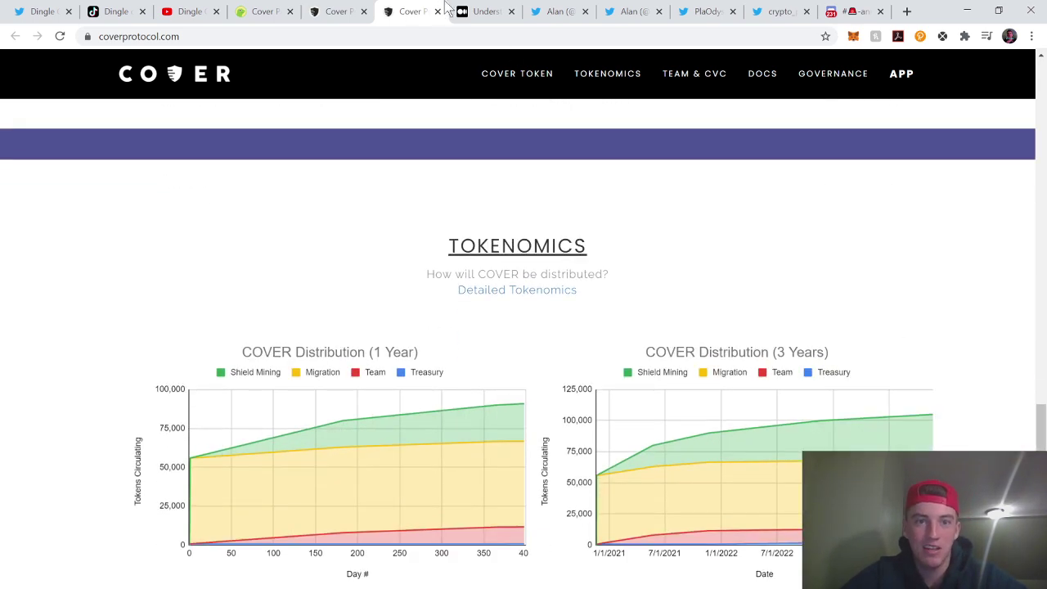
- Return to the Cover app and view the All Claims list and the My Covers dashboard
left_click(331, 12)
scroll(322, 378, "down", 3)
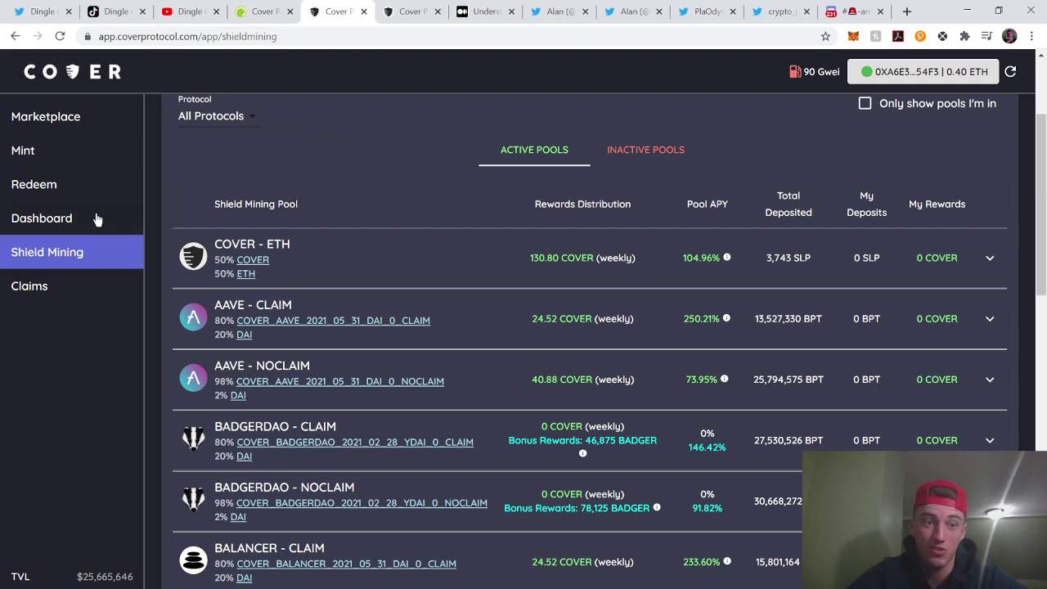
left_click(67, 287)
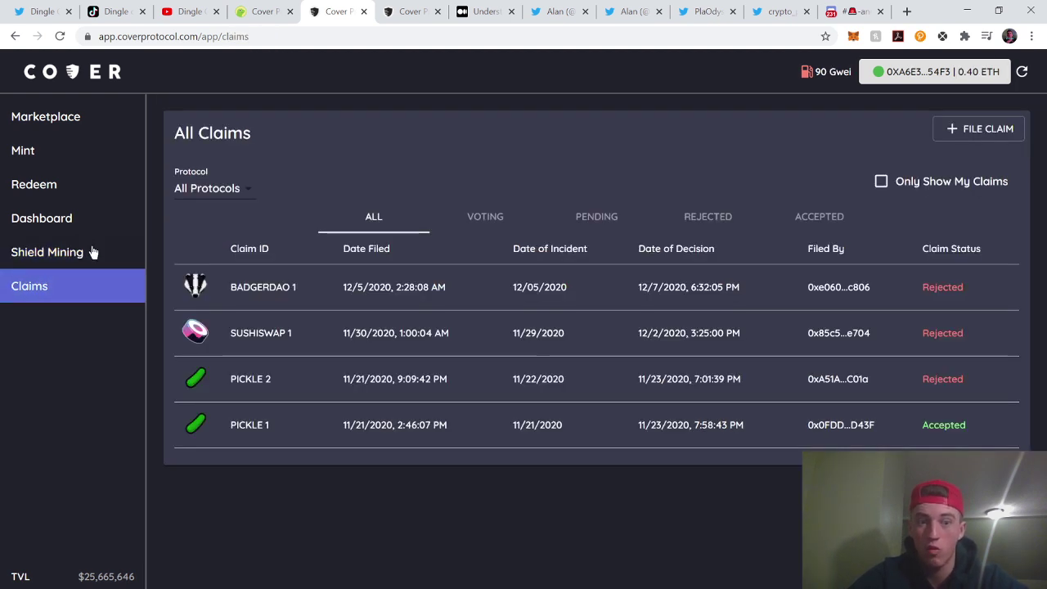
left_click(93, 222)
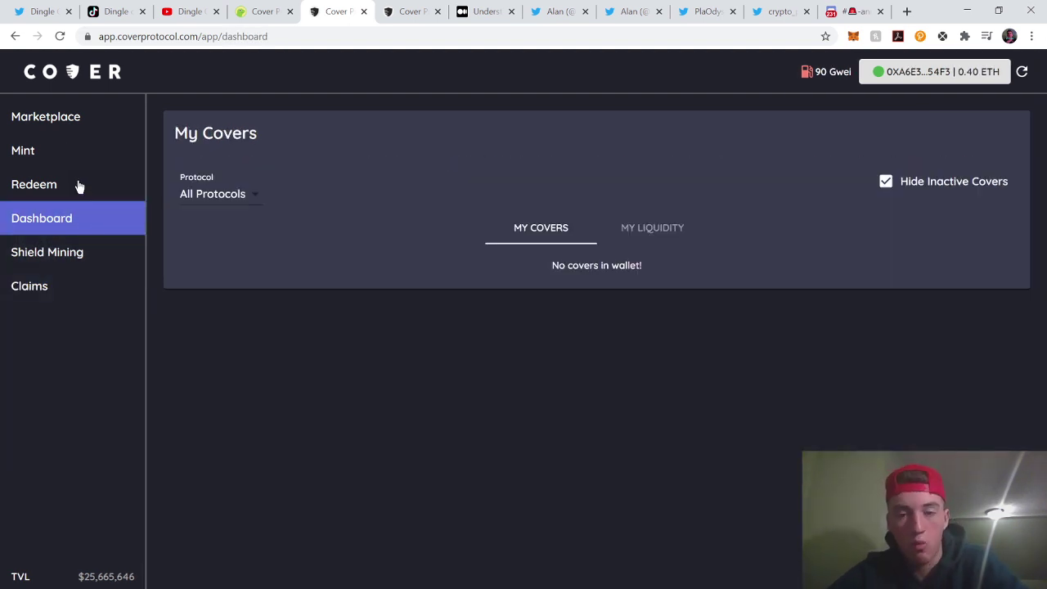
- Examine the 1-year and 3-year COVER distribution charts in the Cover website's Tokenomics section
left_click(395, 19)
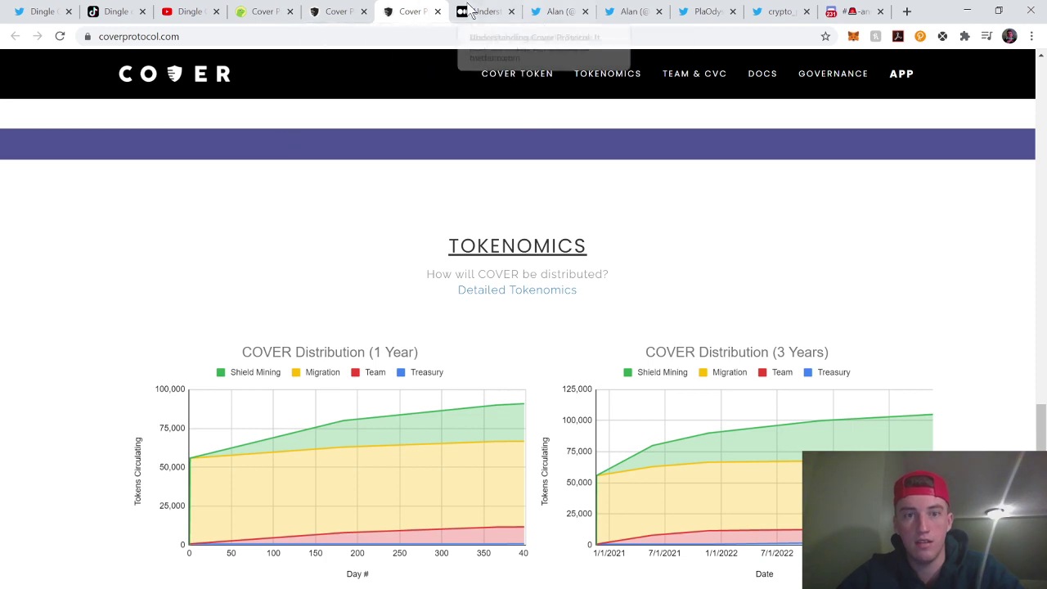
scroll(573, 415, "down", 2)
scroll(570, 416, "down", 1)
scroll(570, 416, "up", 2)
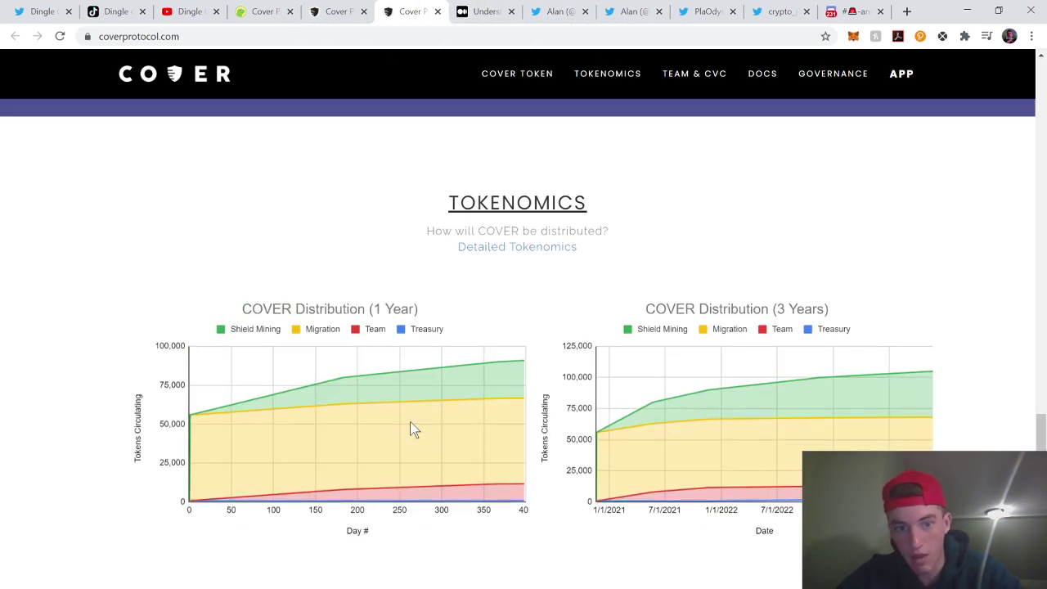
scroll(385, 360, "up", 1)
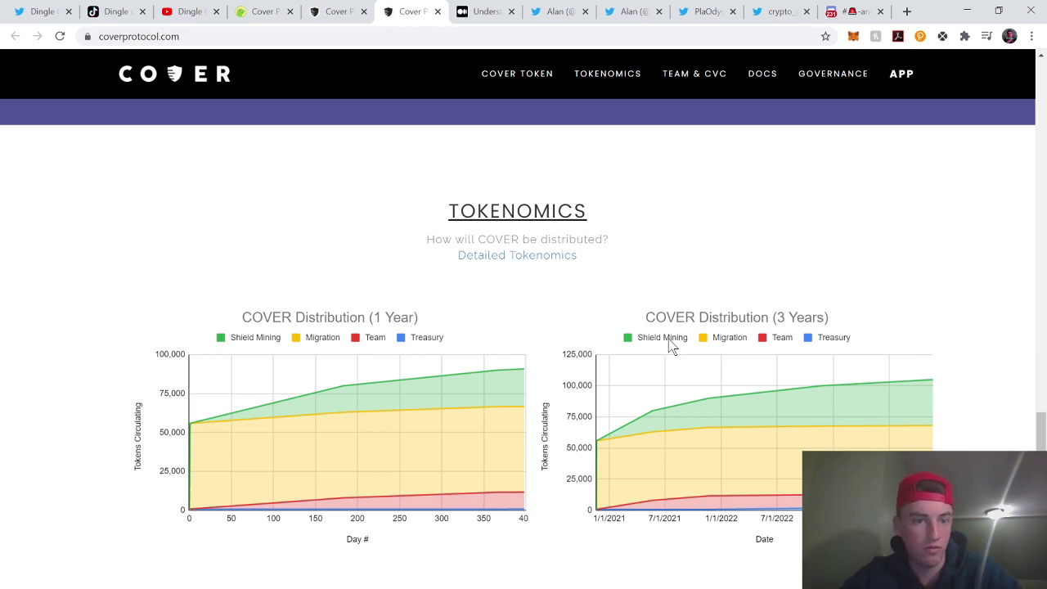
scroll(671, 347, "down", 1)
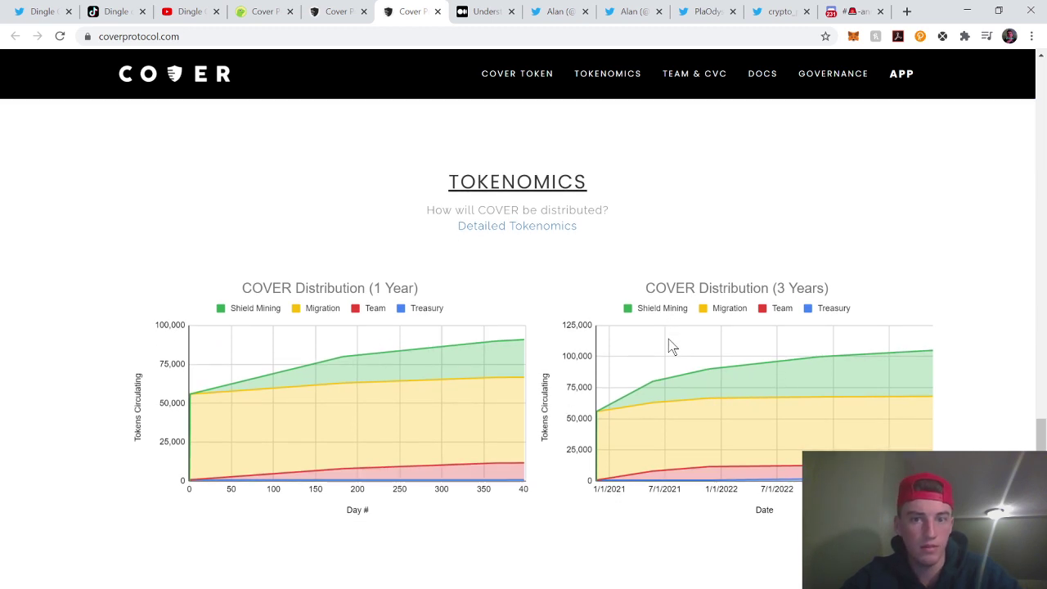
- Open the detailed tokenomics documentation and highlight the shield mining and team lines of the COVER token allocation
left_click(516, 229)
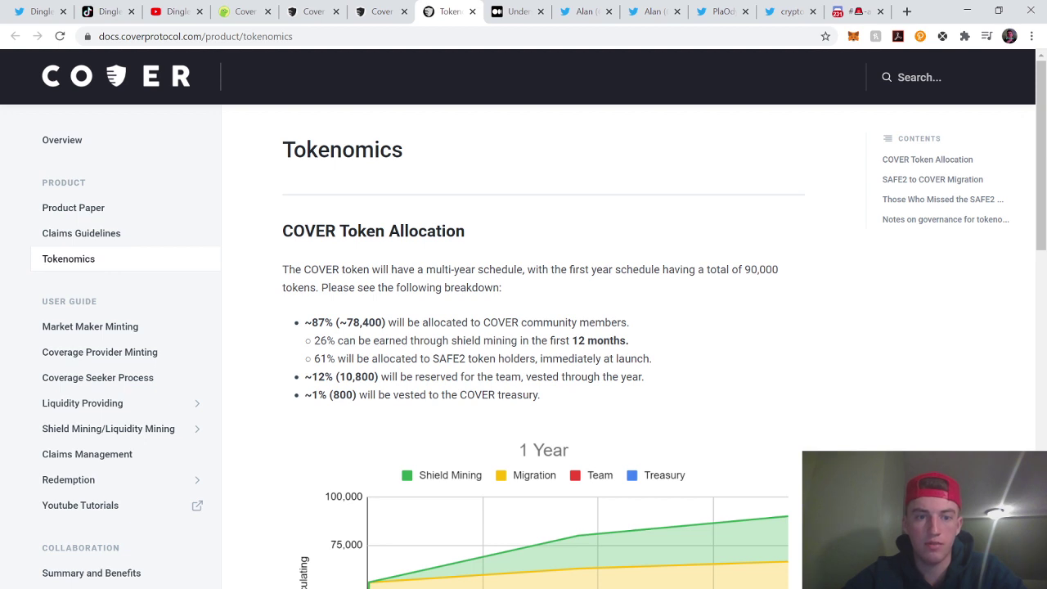
left_click_drag(315, 358, 337, 341)
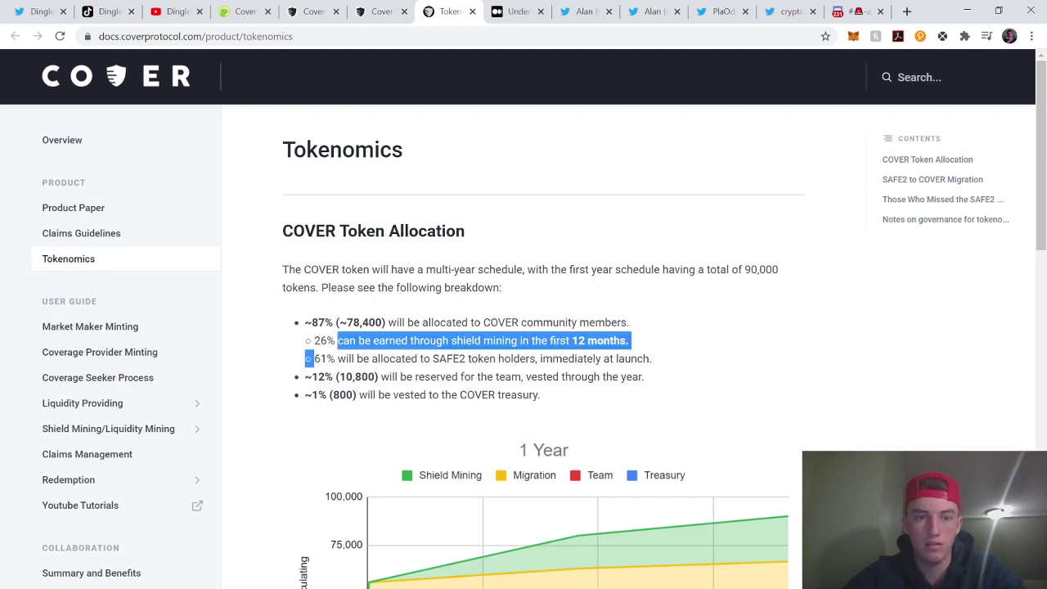
left_click_drag(299, 377, 521, 377)
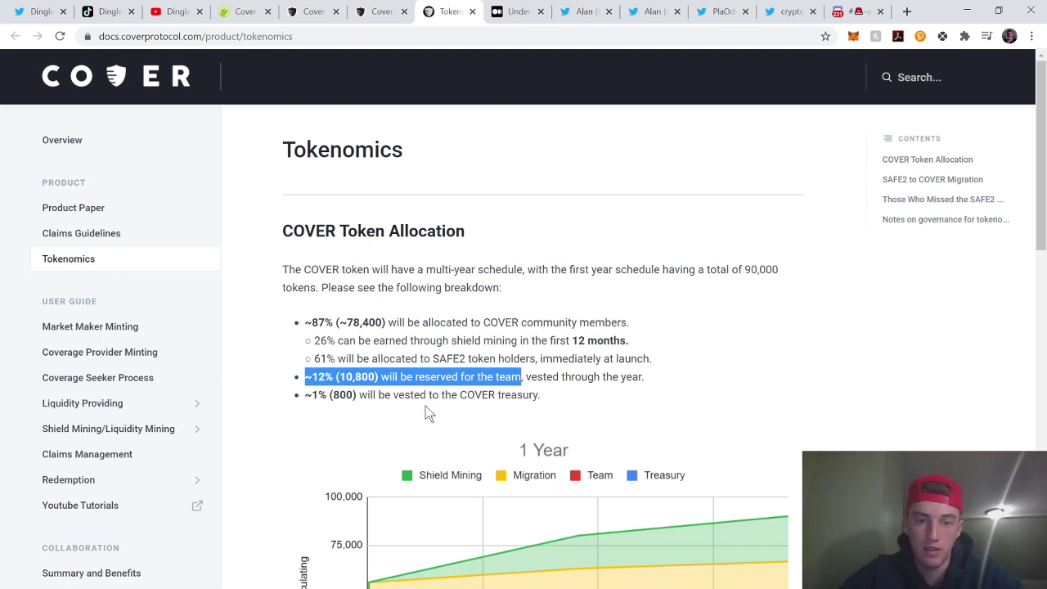
- Highlight the COVER treasury wording in the token allocation list and clear the selection
scroll(463, 420, "down", 1)
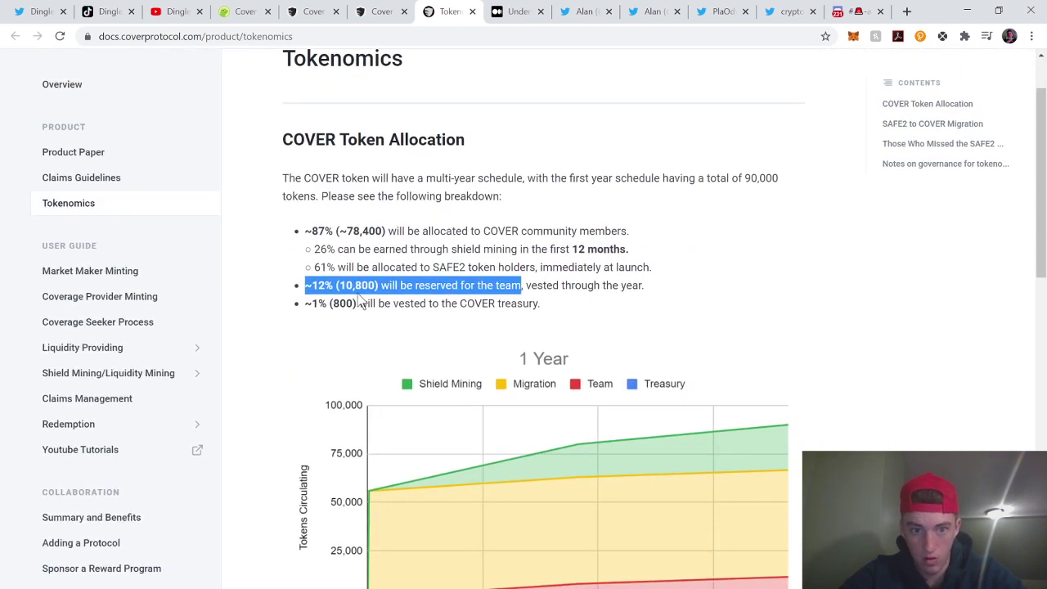
left_click_drag(558, 306, 466, 303)
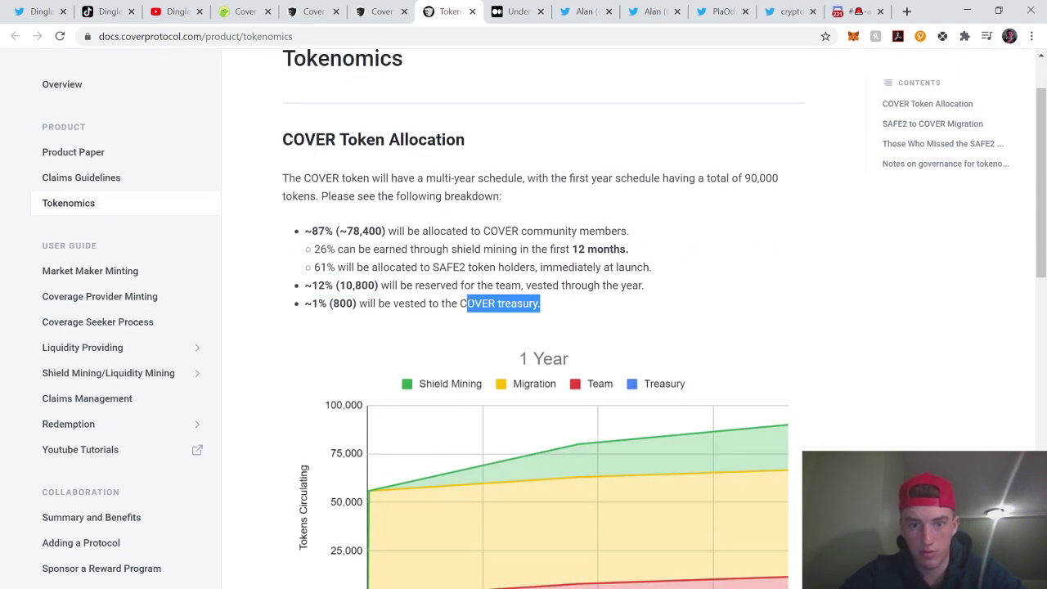
left_click(570, 335)
left_click_drag(544, 304, 459, 303)
left_click_drag(552, 302, 451, 303)
left_click(426, 333)
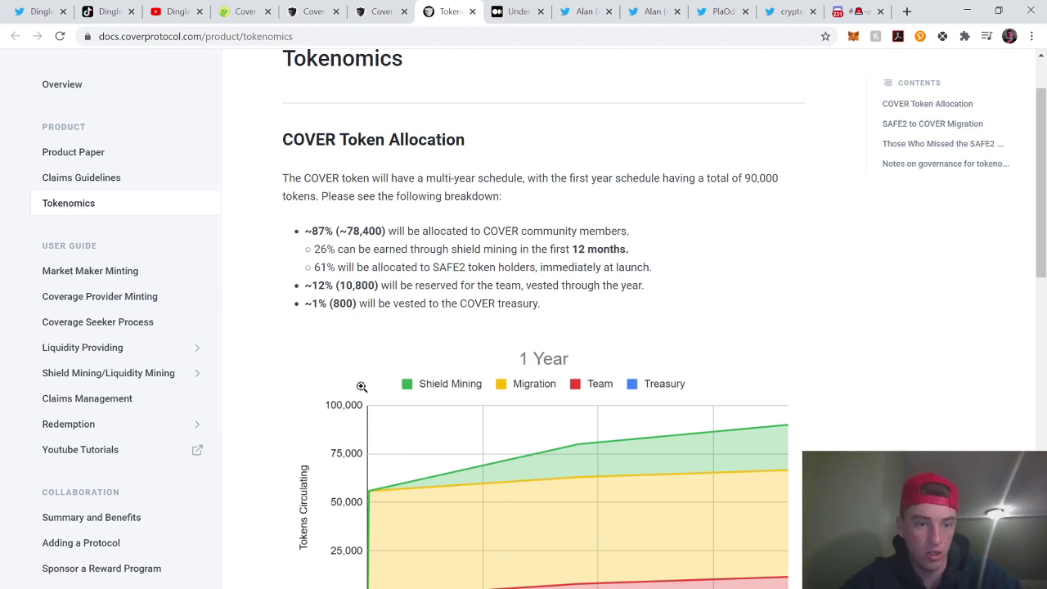
- Review the yearly minting schedule, the 3-year chart and the SAFE2 to COVER migration terms in the tokenomics documentation
scroll(363, 392, "down", 5)
scroll(362, 387, "down", 2)
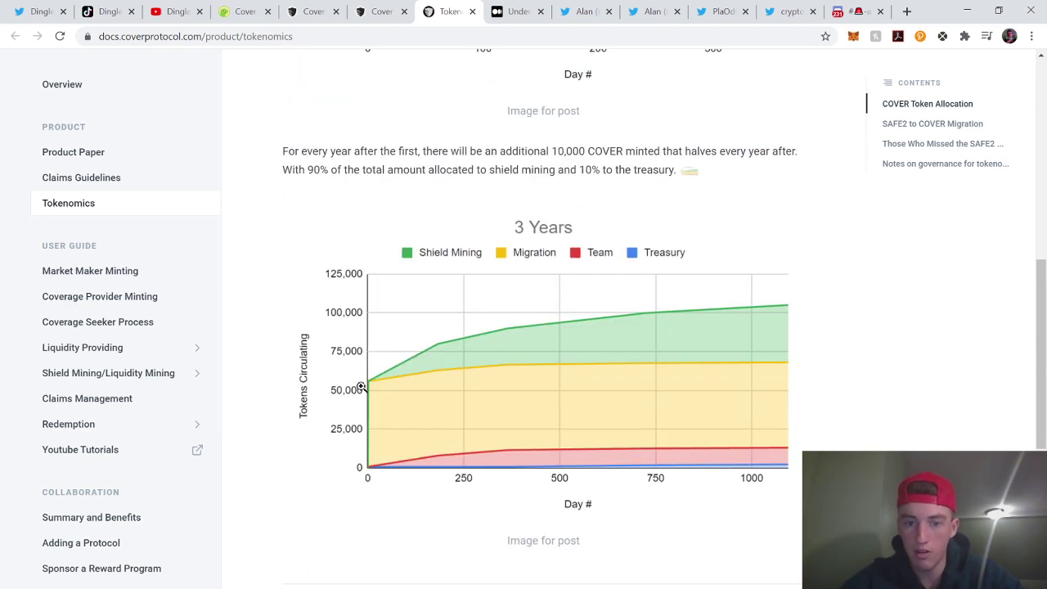
scroll(361, 387, "down", 3)
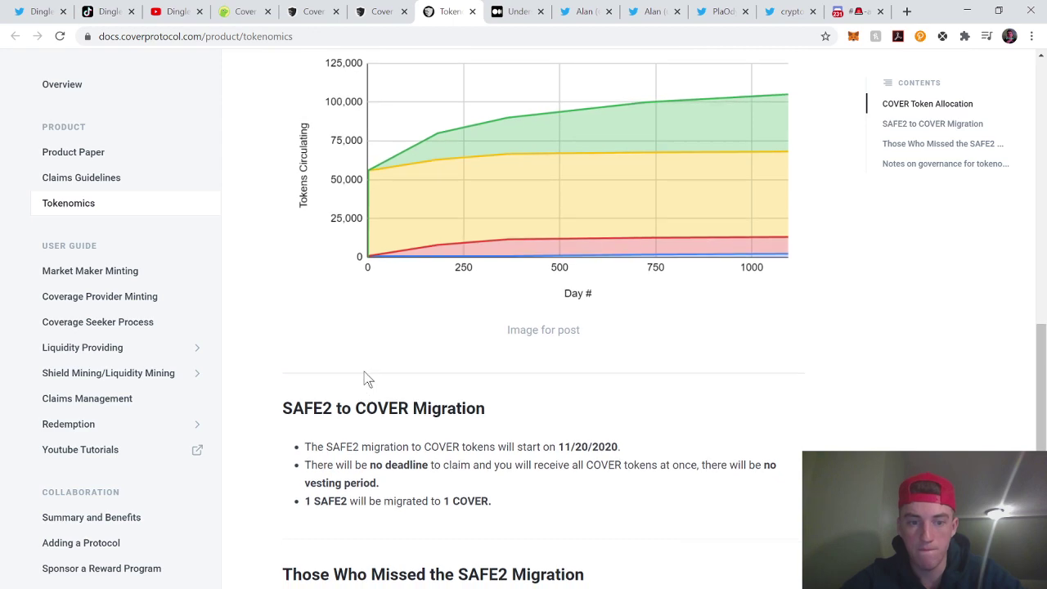
scroll(364, 378, "down", 2)
scroll(364, 378, "down", 1)
scroll(363, 379, "up", 4)
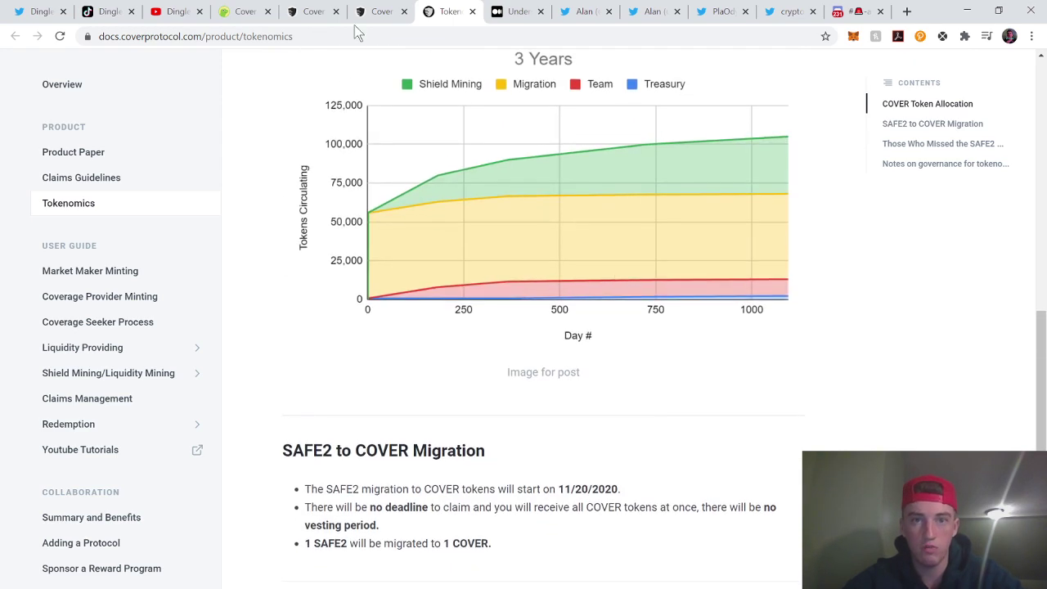
- Switch to the Medium article on understanding Cover Protocol and read its Closing section on shield mining and planned enhancements
left_click(390, 8)
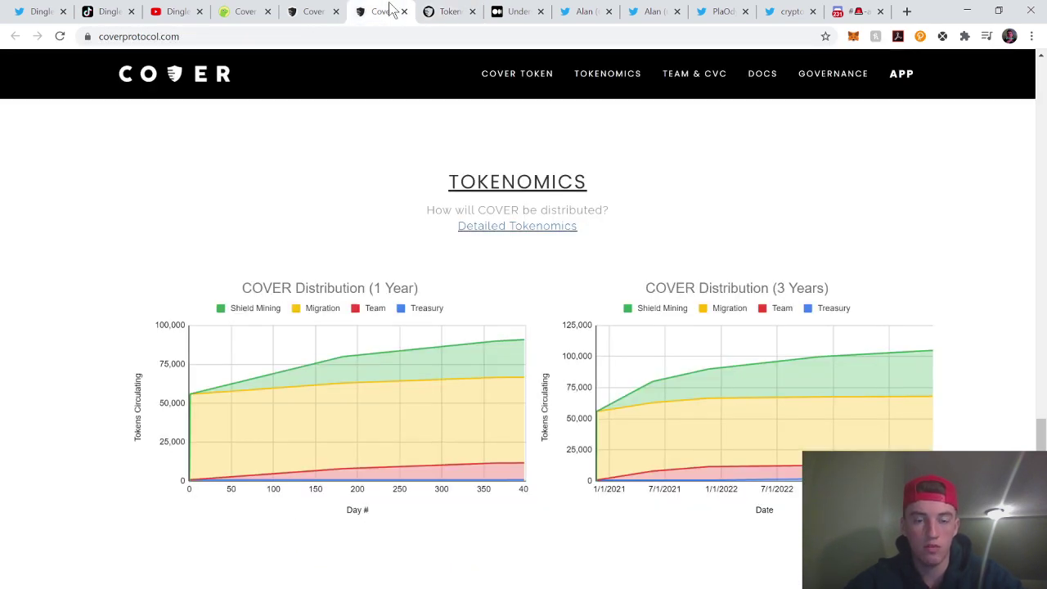
left_click(455, 11)
left_click(515, 10)
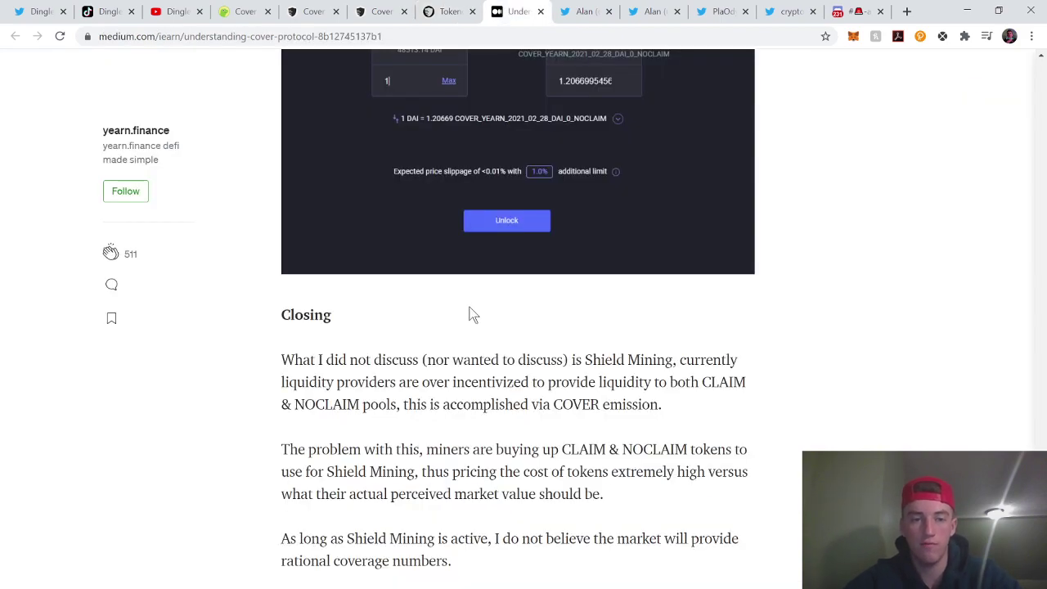
scroll(470, 313, "up", 3)
scroll(470, 313, "up", 3)
scroll(470, 313, "down", 8)
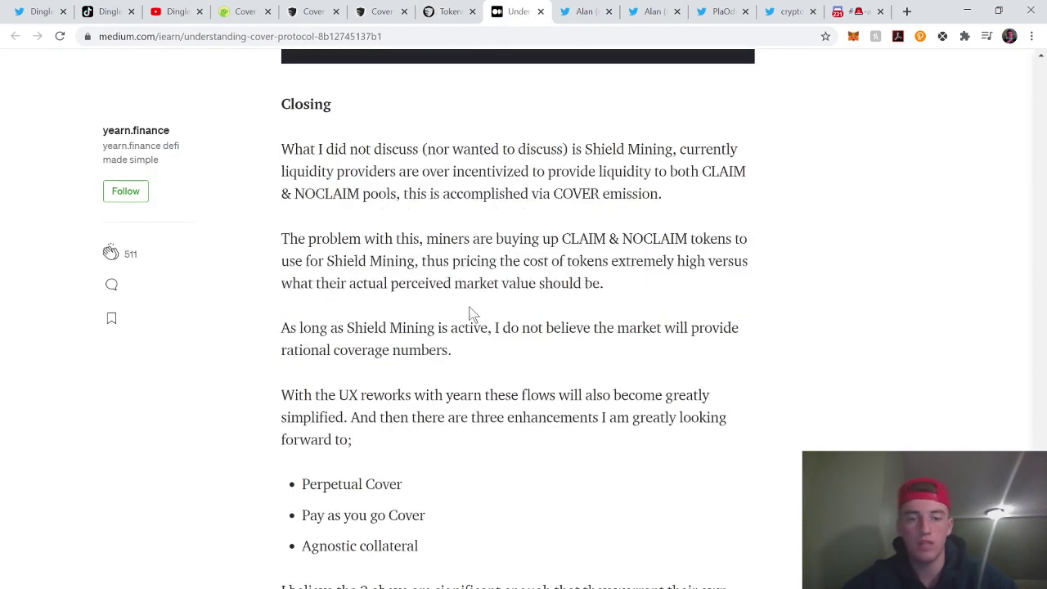
scroll(470, 313, "down", 1)
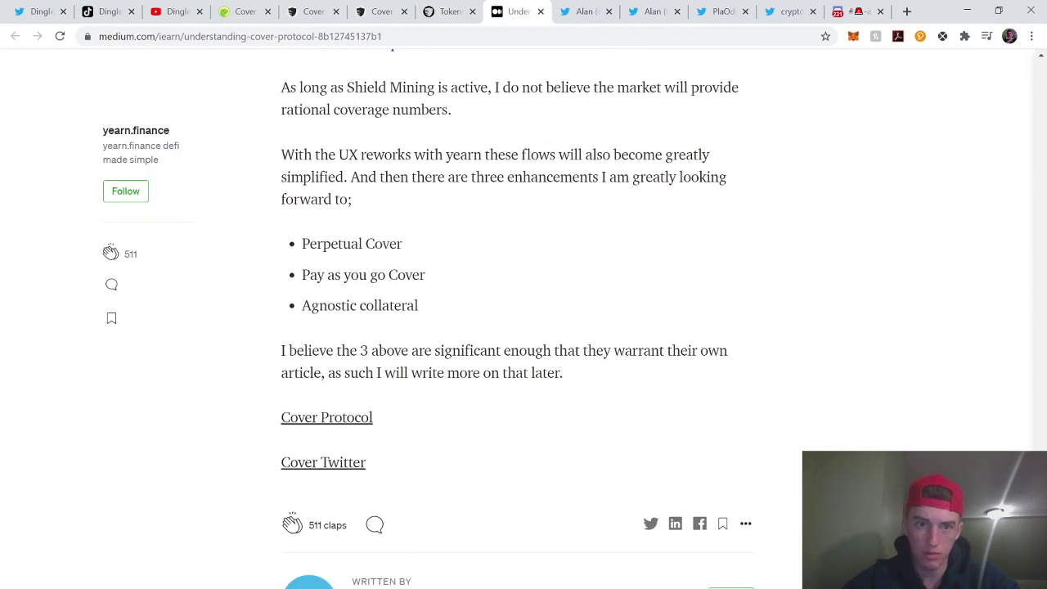
- Highlight the "Pay as you go Cover" and "Agnostic collateral" items in the article's enhancement list, and clear the selection
left_click_drag(420, 318, 299, 263)
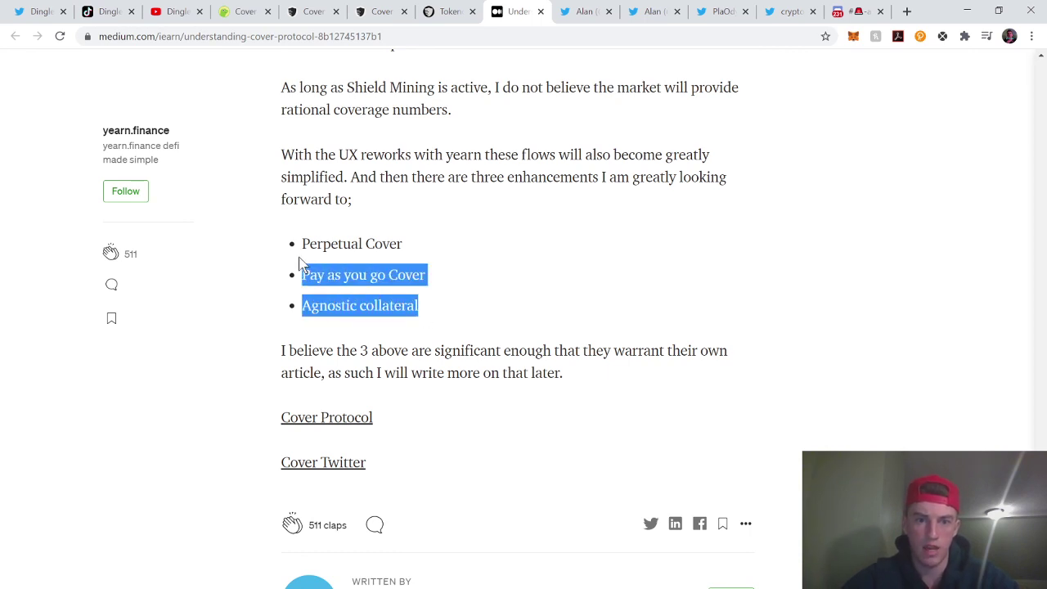
left_click_drag(422, 319, 301, 306)
left_click(479, 319)
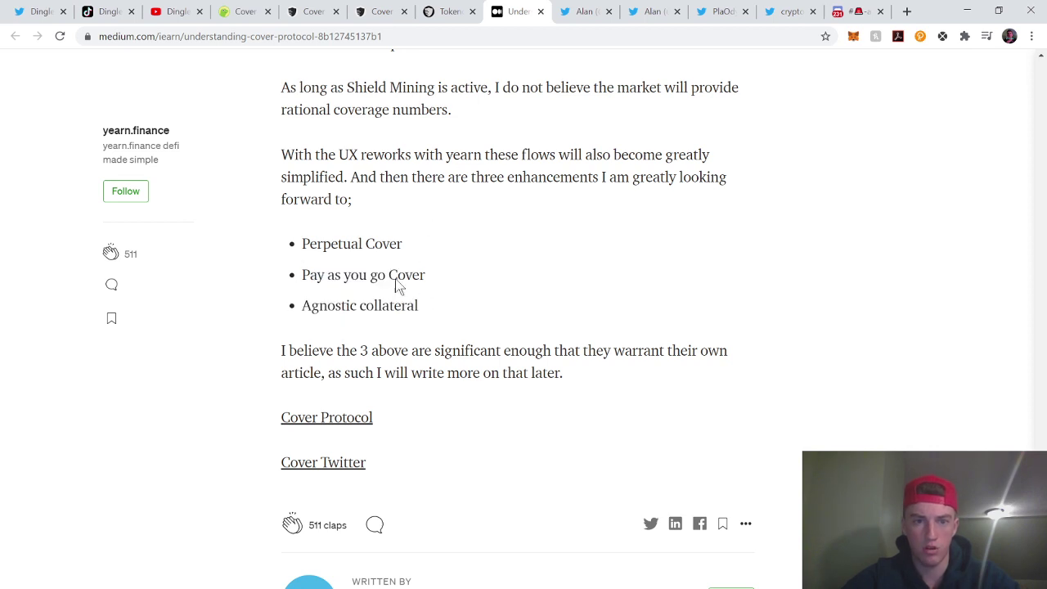
- Search Google for "agnostic collateral" in a new browser tab
left_click(906, 11)
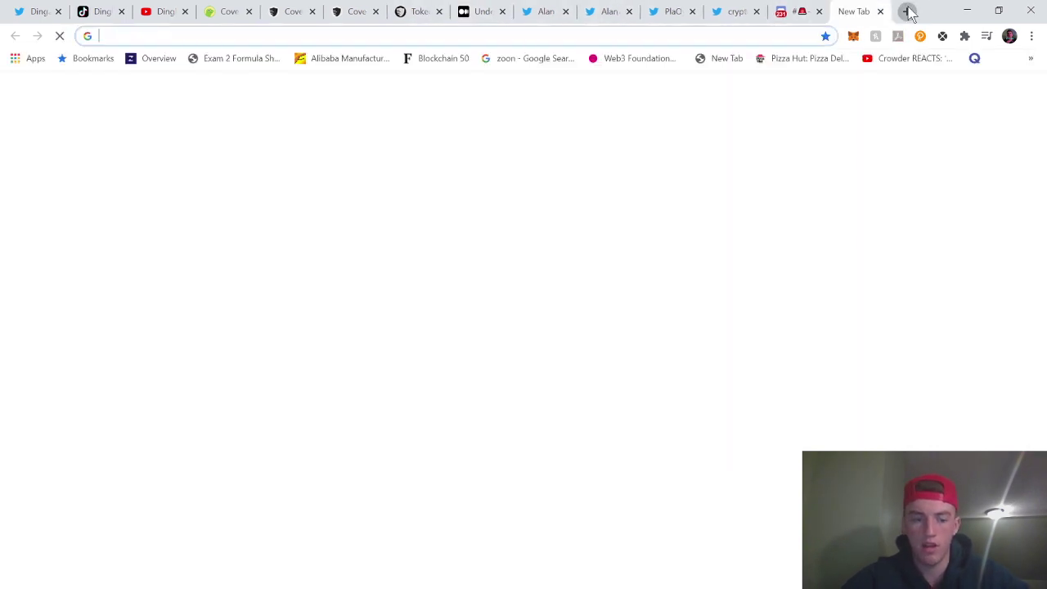
type("agnostic")
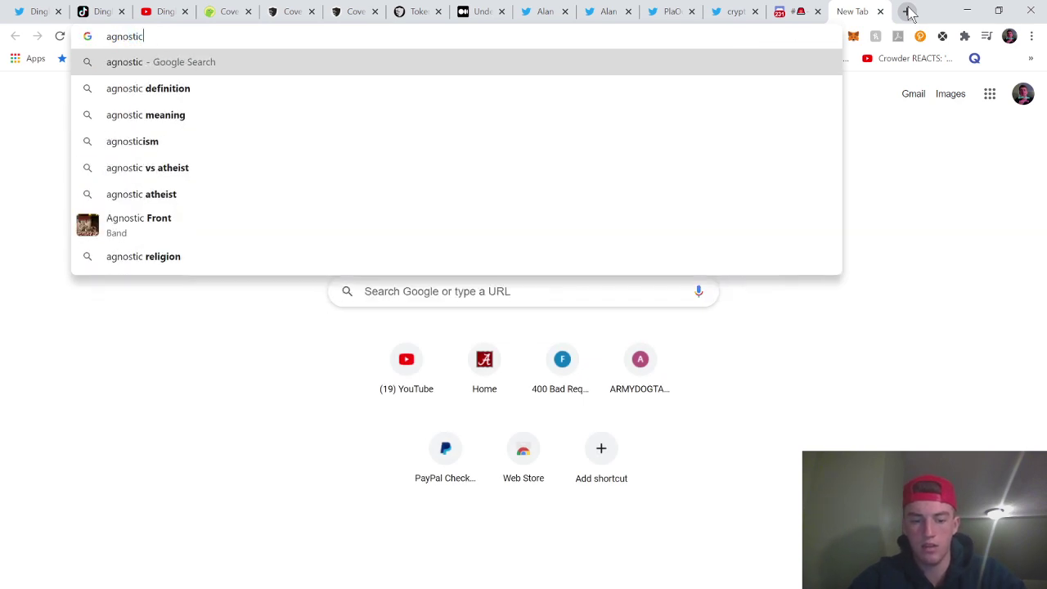
type(" coll")
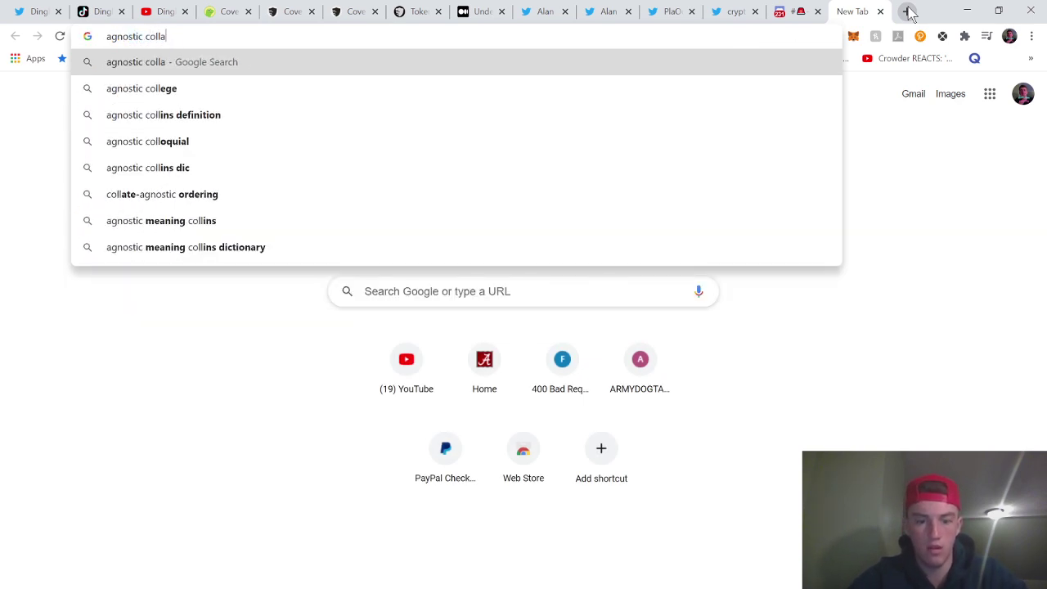
type("atoral")
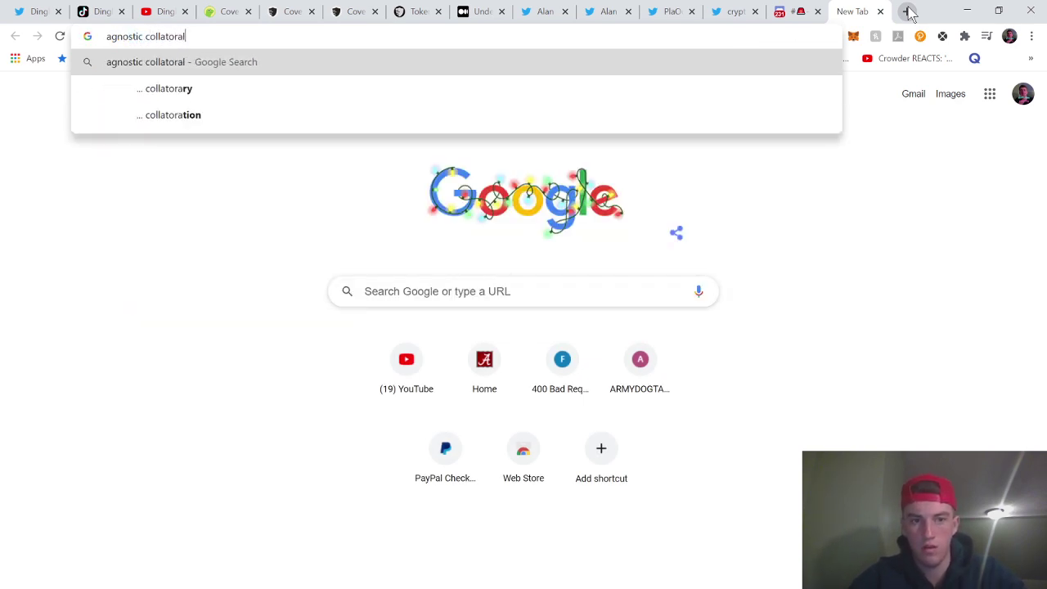
key("Return")
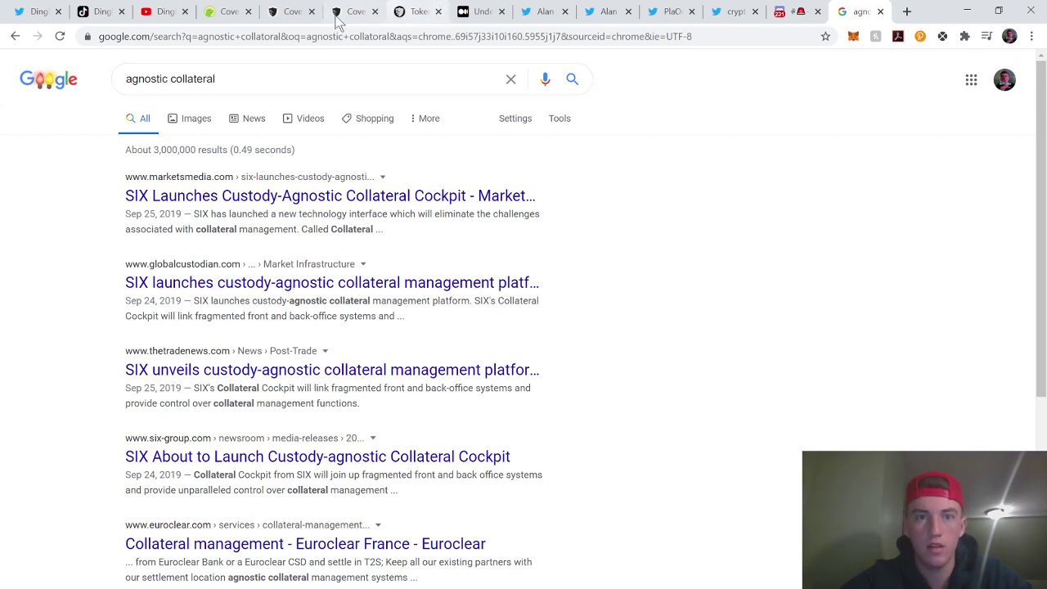
- Return to the Medium article, highlight the three listed enhancements, and view the DAI-to-NOCLAIM swap image above the Closing section
left_click(478, 8)
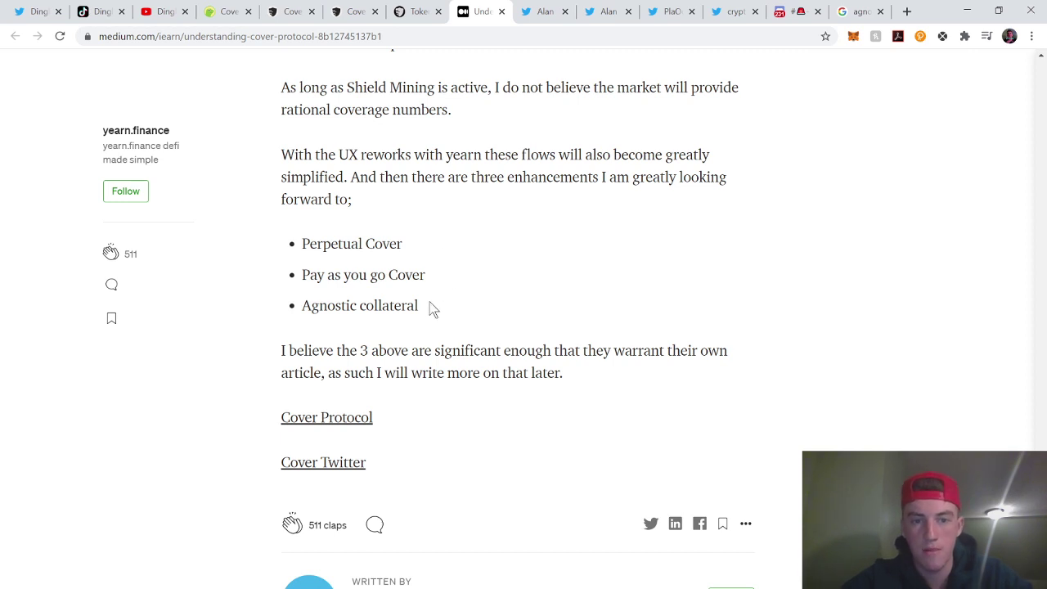
left_click_drag(425, 306, 299, 300)
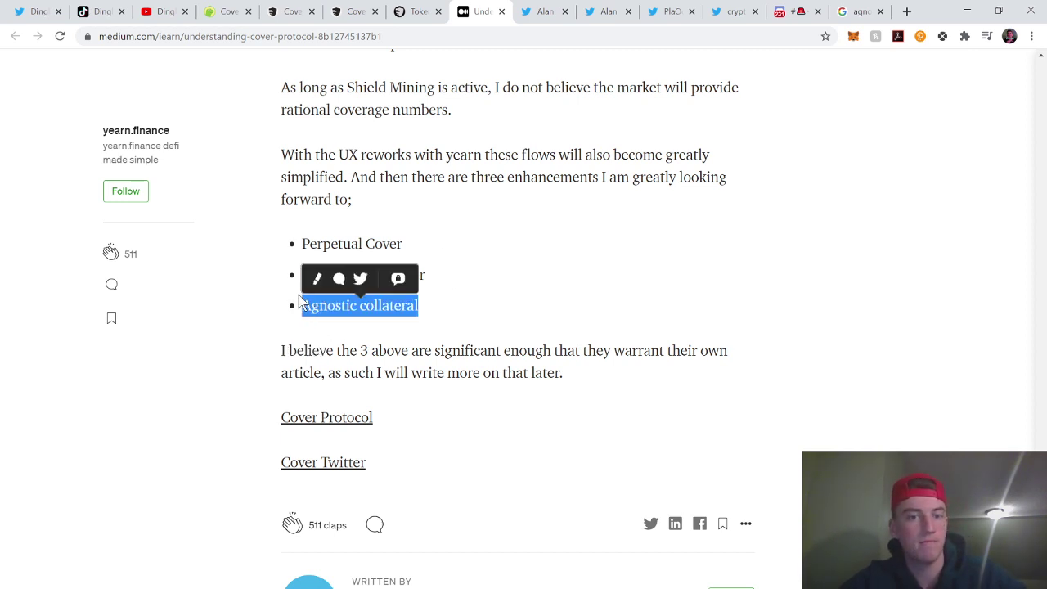
left_click(427, 215)
left_click_drag(425, 279, 260, 260)
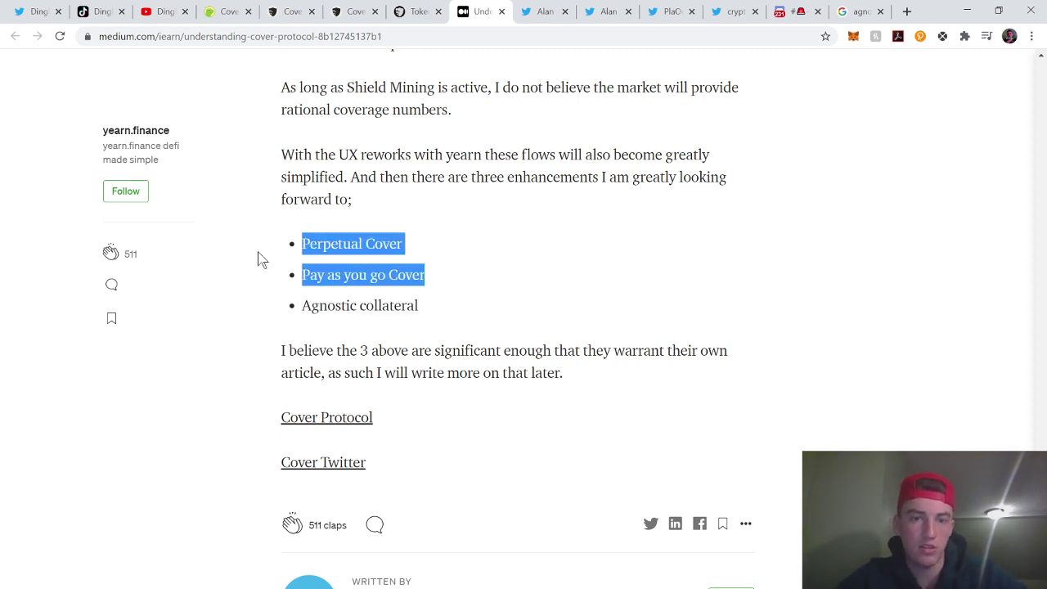
scroll(355, 245, "up", 7)
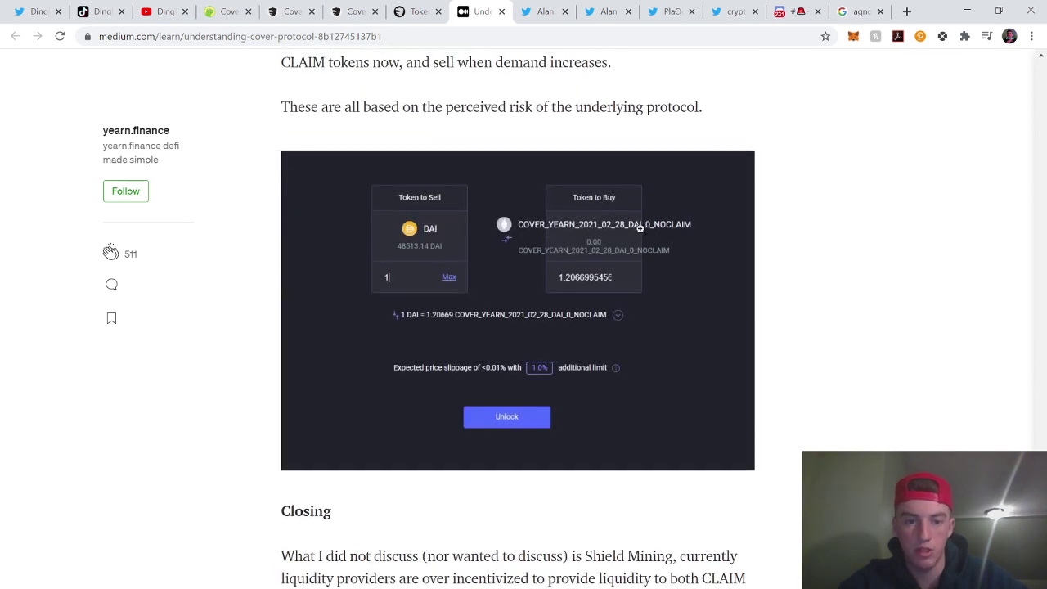
- Read the article's Prediction Market Users section on the use cases for buying CLAIM and NOCLAIM tokens
left_click(752, 193)
left_click(882, 155)
scroll(882, 150, "up", 3)
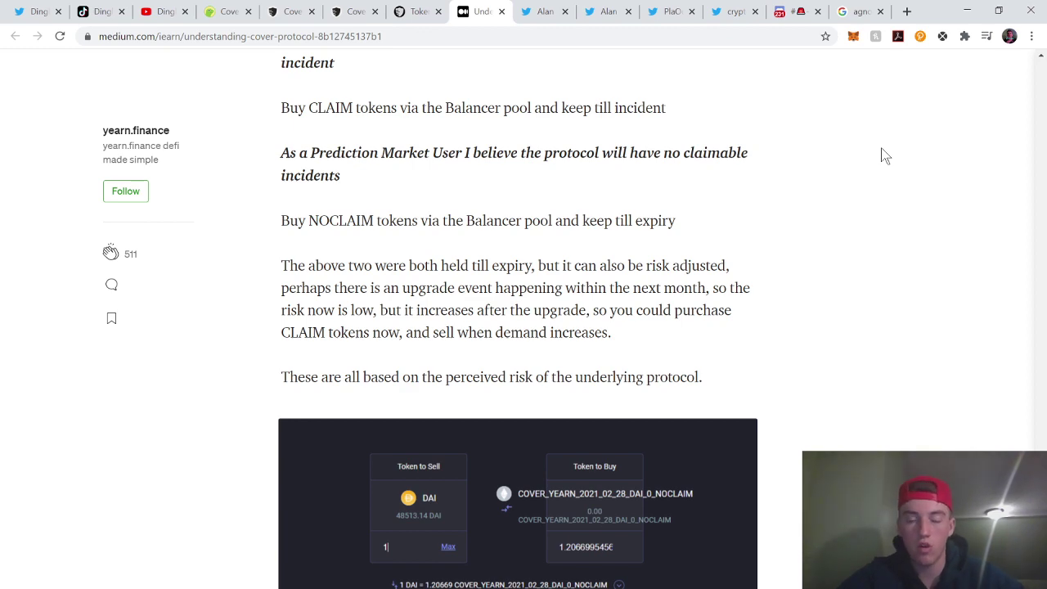
scroll(883, 155, "up", 3)
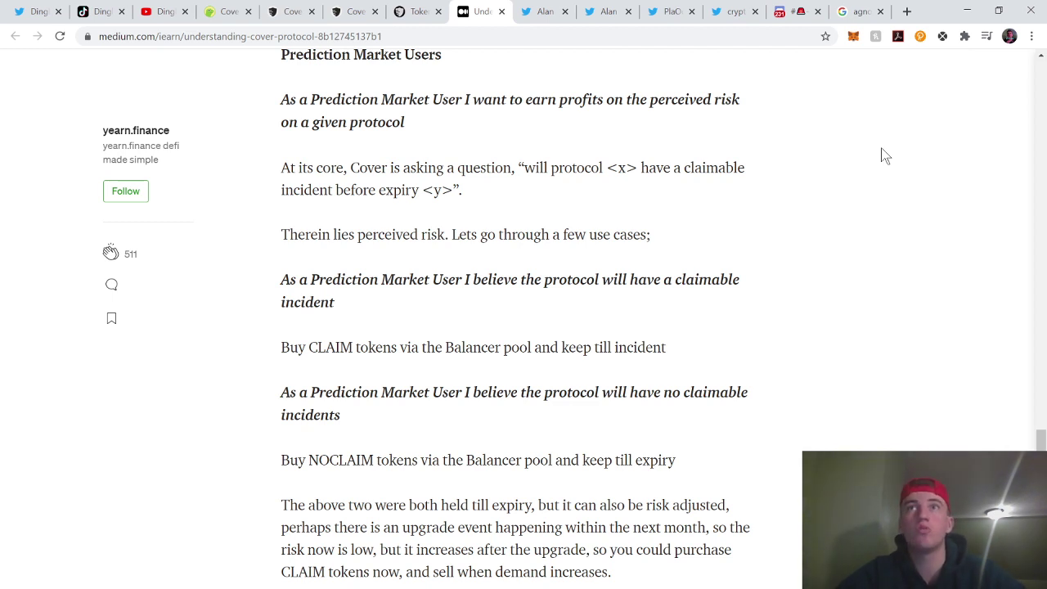
scroll(882, 155, "up", 1)
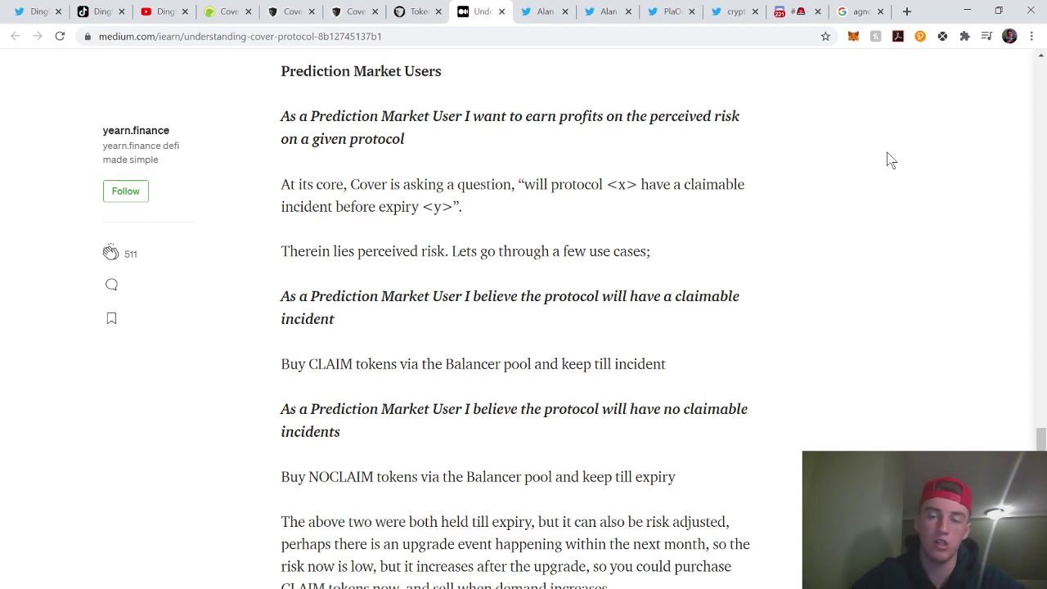
- Go back to the article's Liquidity Providers section and review the options for using CLAIM and NOCLAIM tokens
scroll(891, 161, "up", 5)
scroll(890, 160, "up", 7)
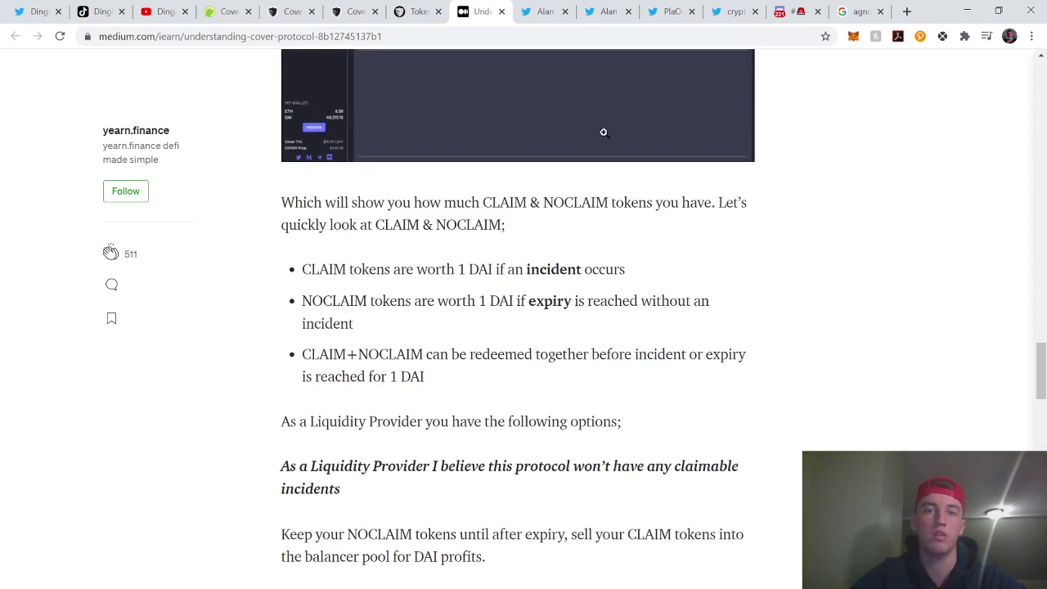
scroll(622, 147, "up", 7)
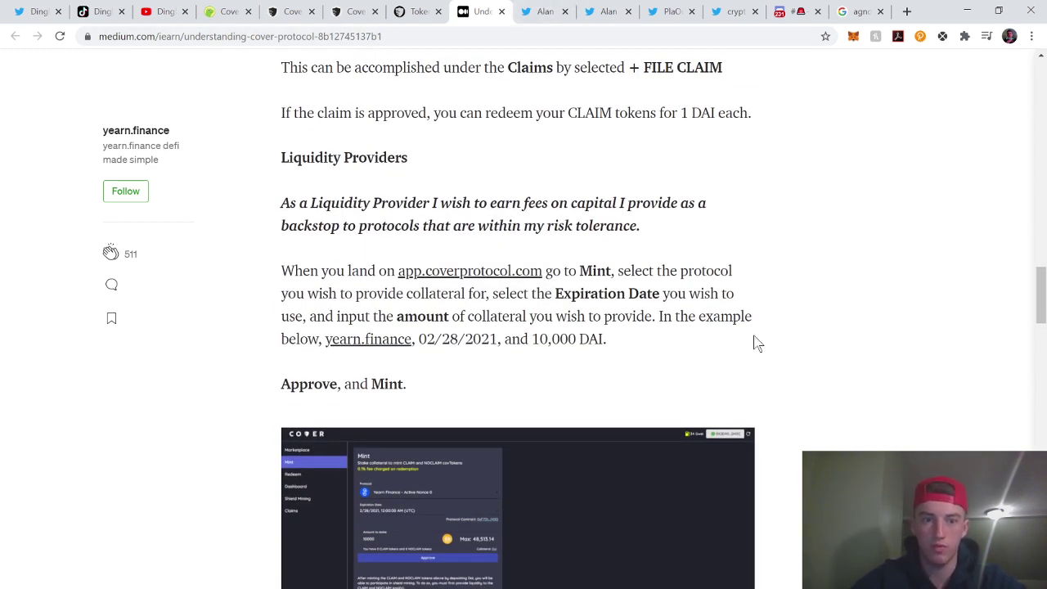
scroll(668, 287, "down", 2)
scroll(668, 287, "down", 8)
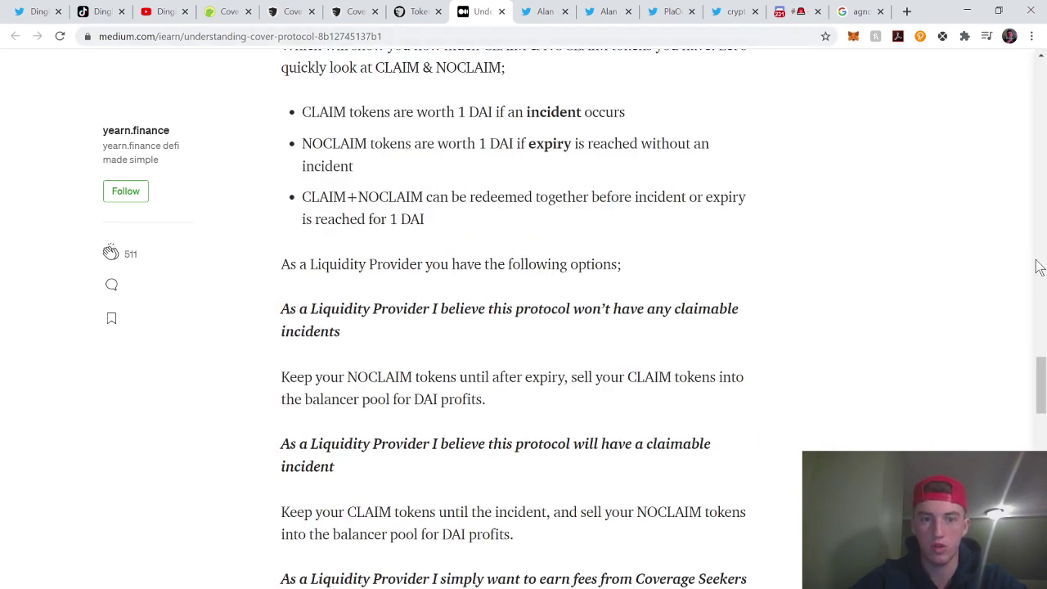
scroll(665, 366, "down", 2)
scroll(515, 319, "down", 2)
scroll(515, 318, "up", 3)
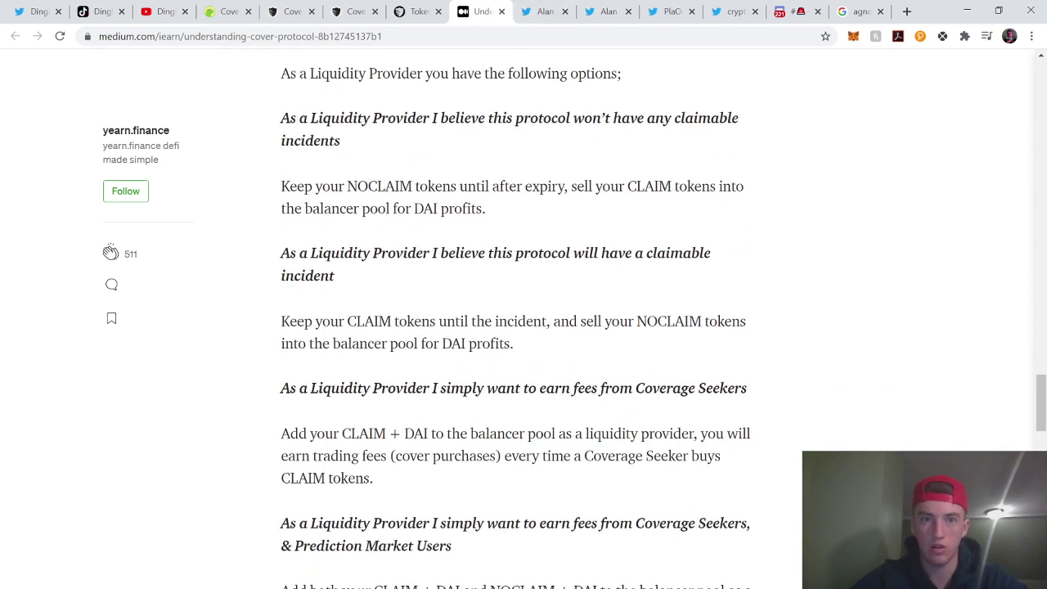
- Switch to the Twitter profile of Cover Protocol's builder, highlight part of the bio about fungible coverage, and clear the selection
left_click(542, 15)
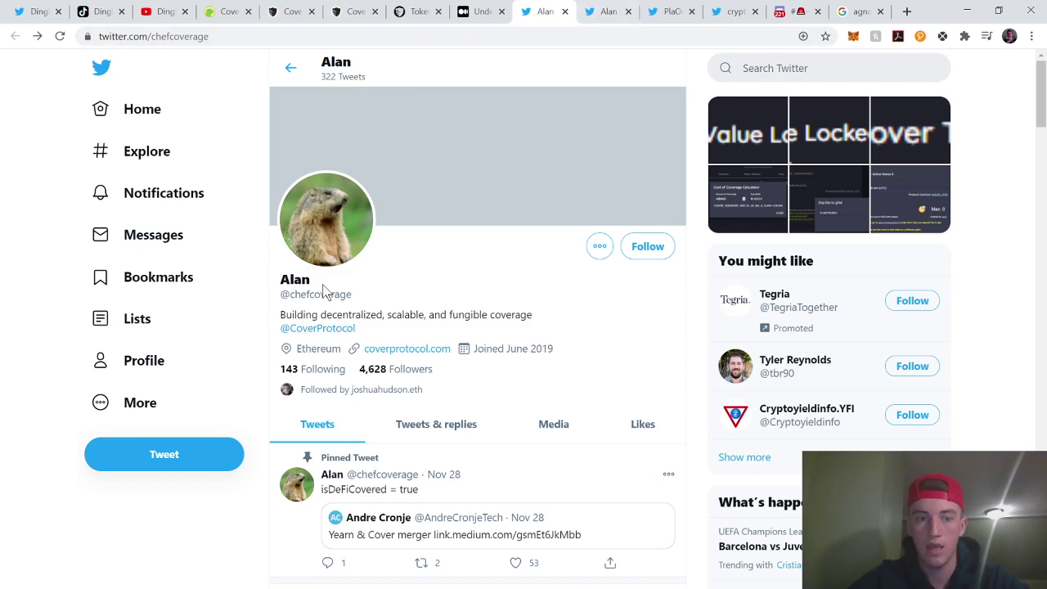
scroll(490, 315, "down", 2)
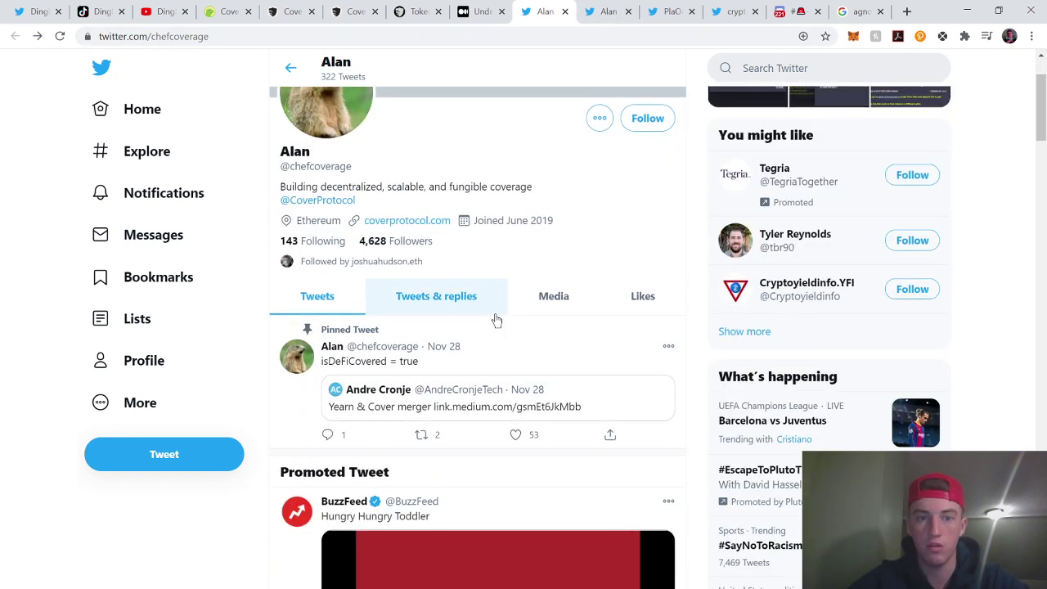
left_click_drag(536, 189, 427, 175)
left_click(646, 143)
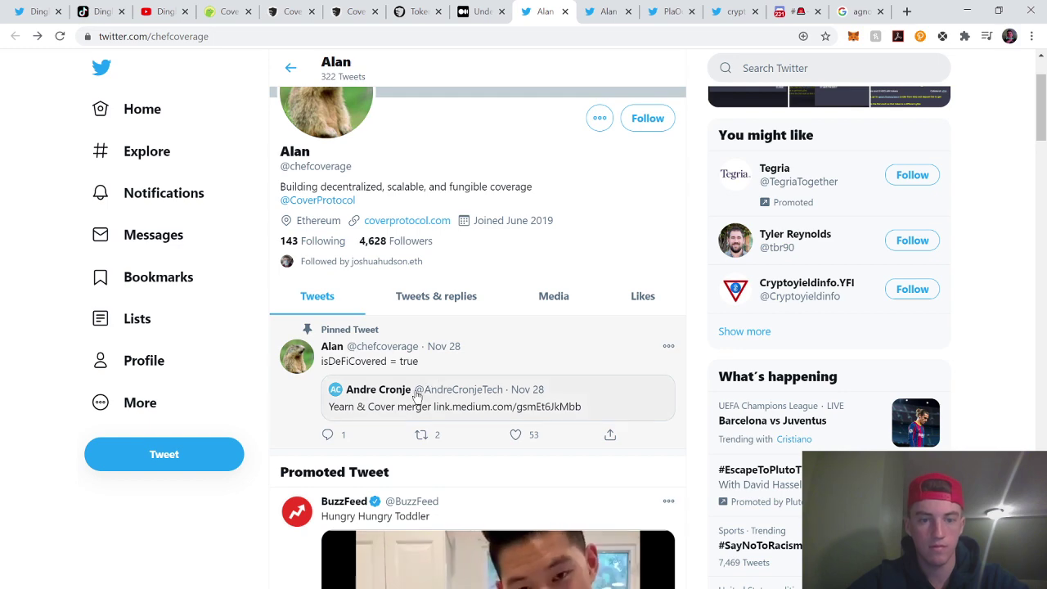
- Open the "Yearn & Cover merger" tweet quoted in the pinned tweet, highlight its author's name and handle, and clear the selection
left_click(417, 402)
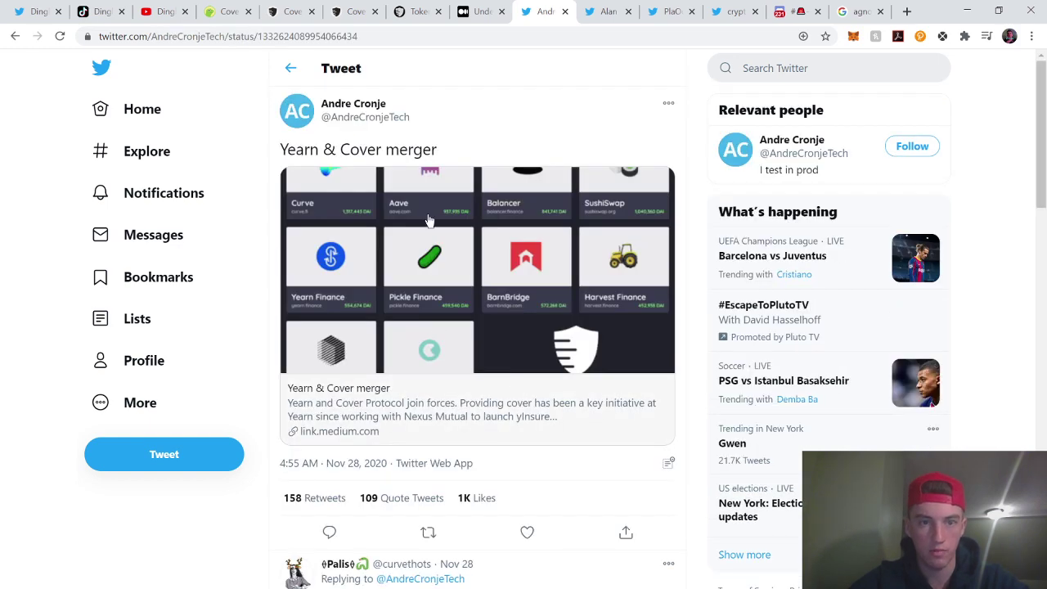
left_click_drag(433, 117, 317, 101)
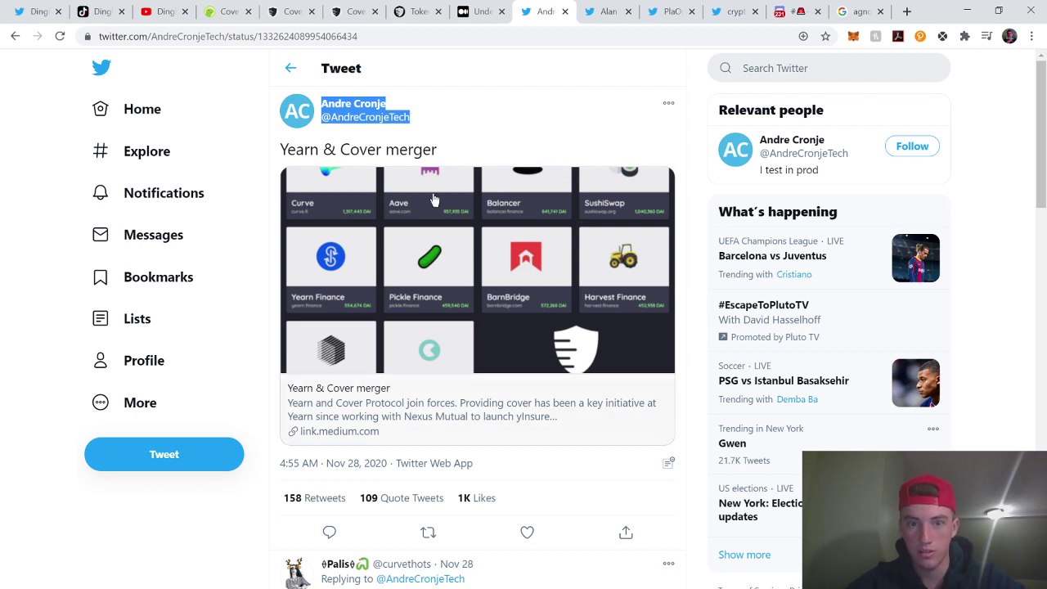
left_click(448, 582)
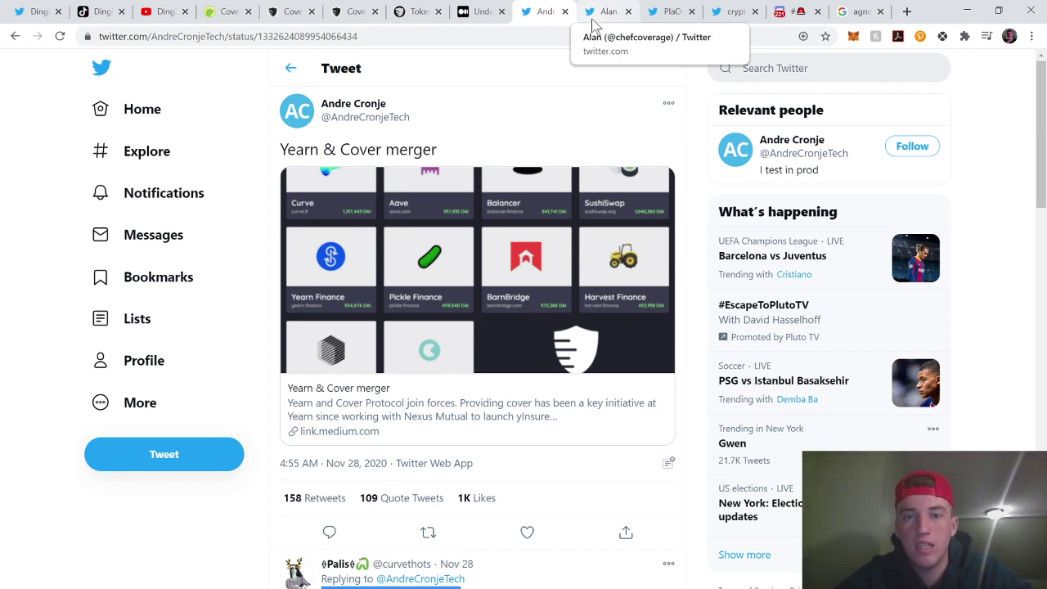
- Look through the remaining open Twitter profiles, skimming the Bitcoin Odyssey account's tweets and the pumpkin-avatar Cover Protocol account's latest tweets
left_click(594, 27)
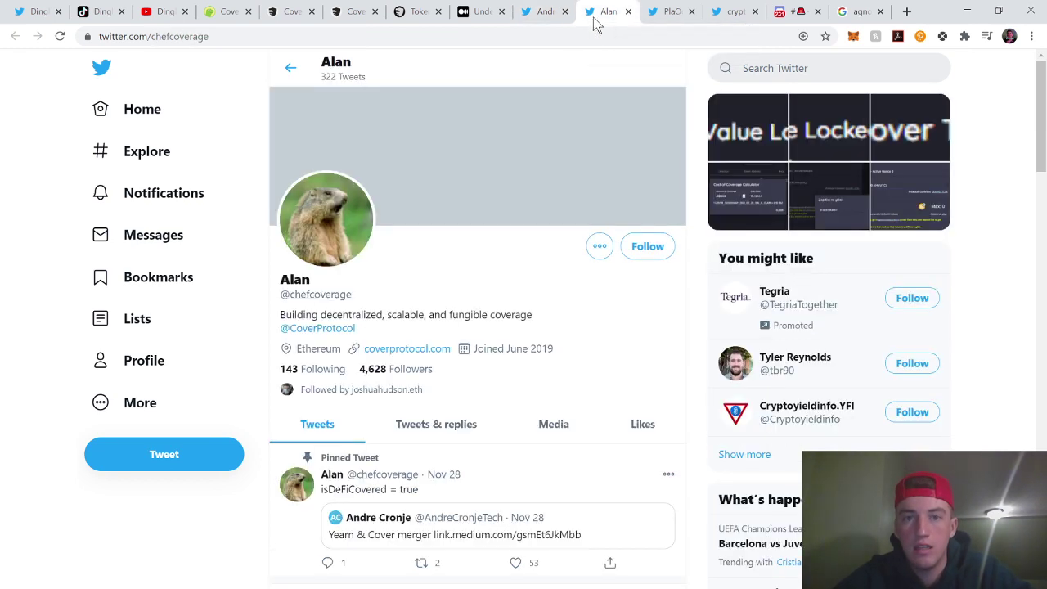
left_click(652, 19)
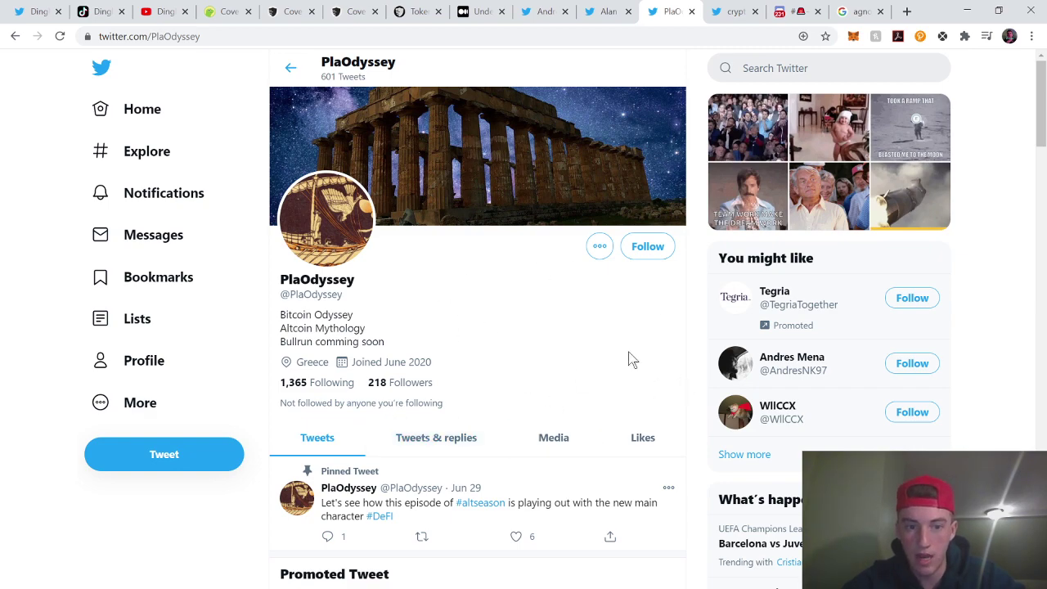
scroll(629, 360, "down", 15)
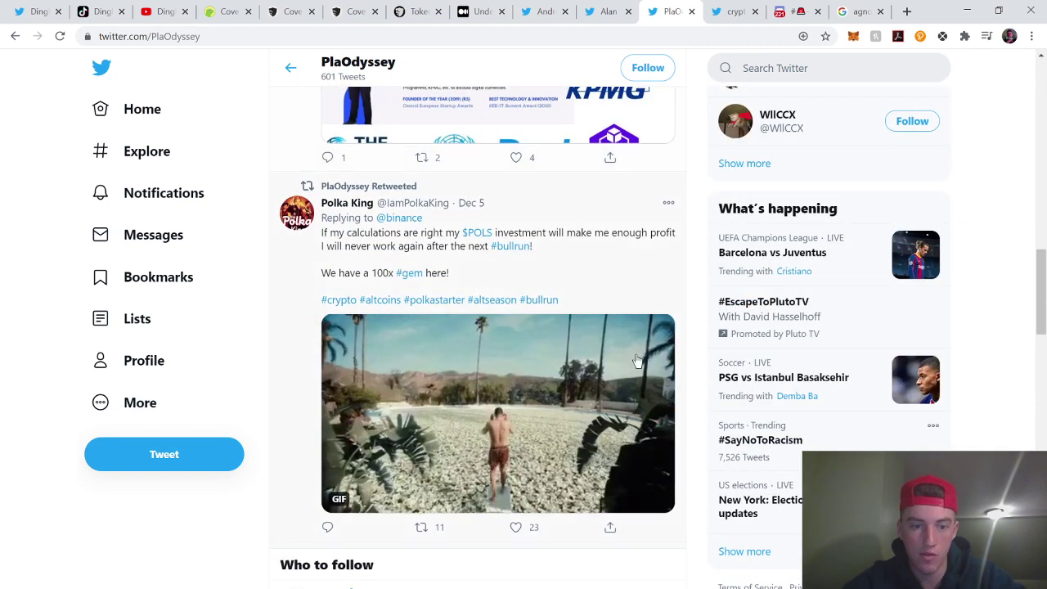
scroll(637, 360, "up", 15)
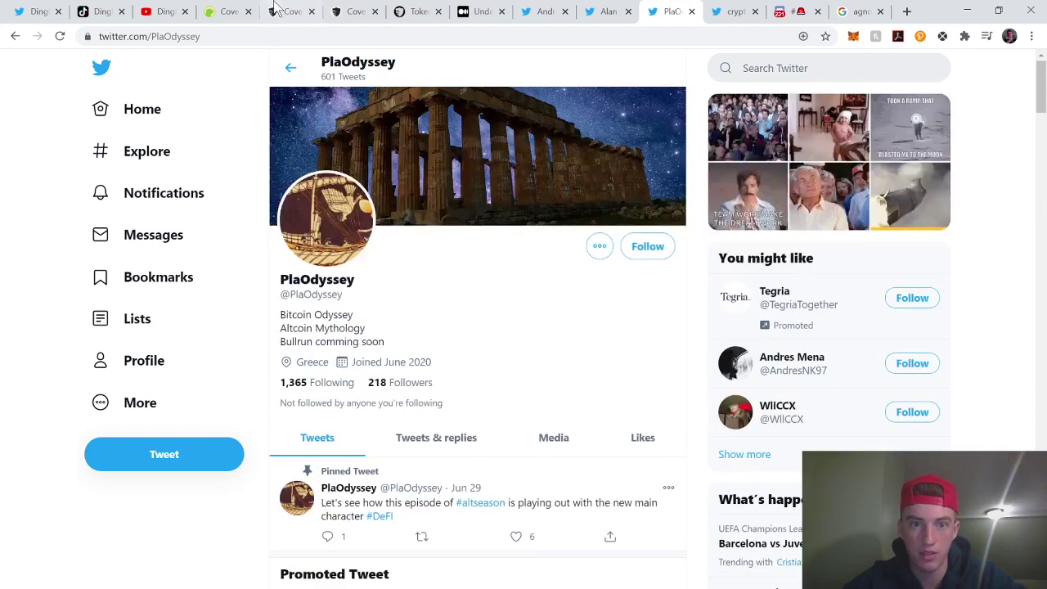
left_click(722, 13)
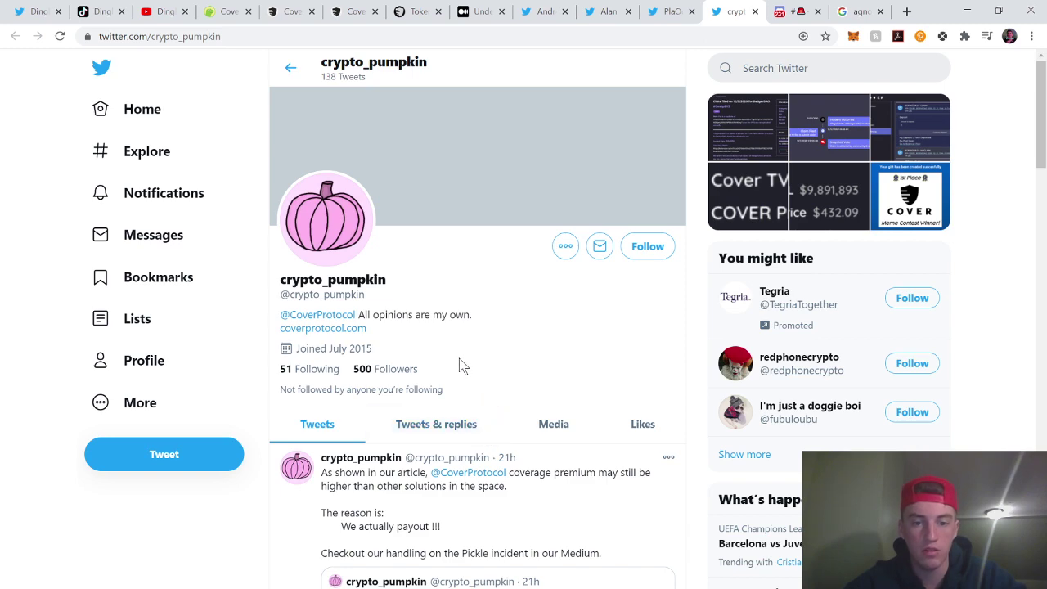
scroll(462, 365, "down", 2)
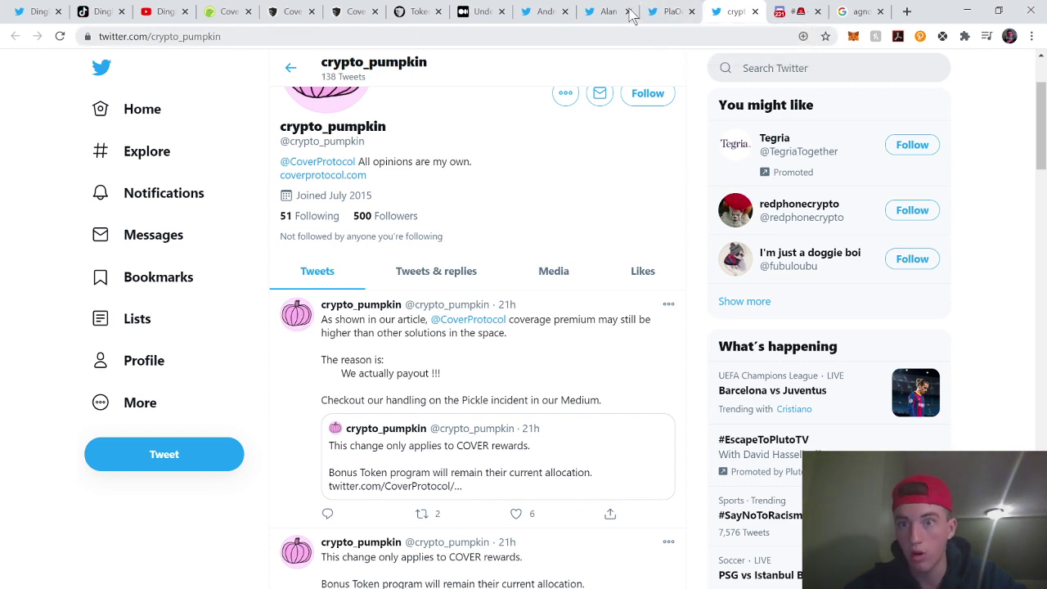
- Switch to Cover Protocol's Discord server and review the announcements on the BadgerDAO partnership, the declined claim and Perp Protocol
left_click(795, 12)
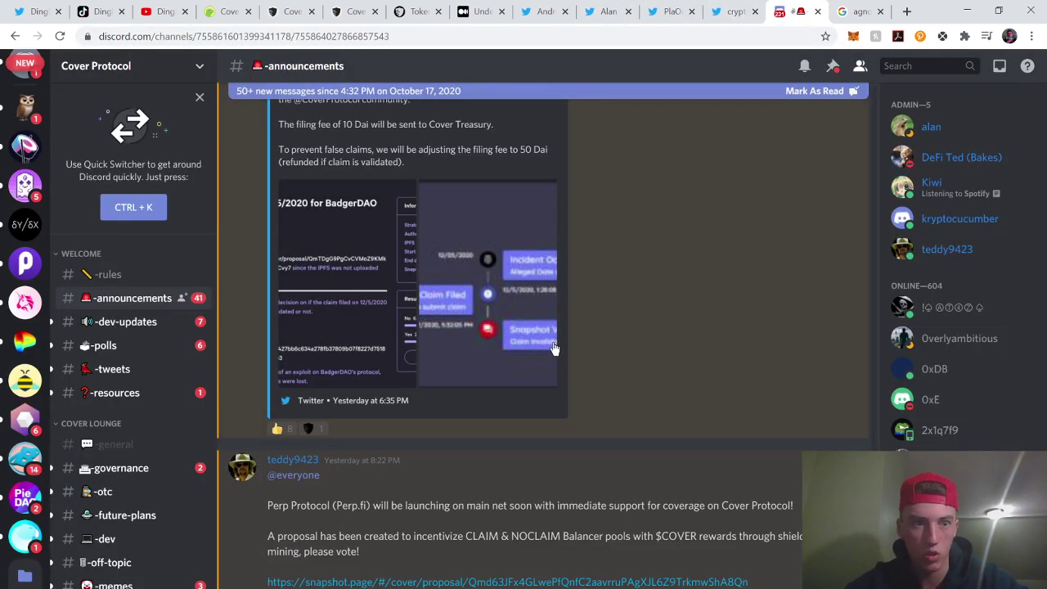
scroll(552, 347, "up", 10)
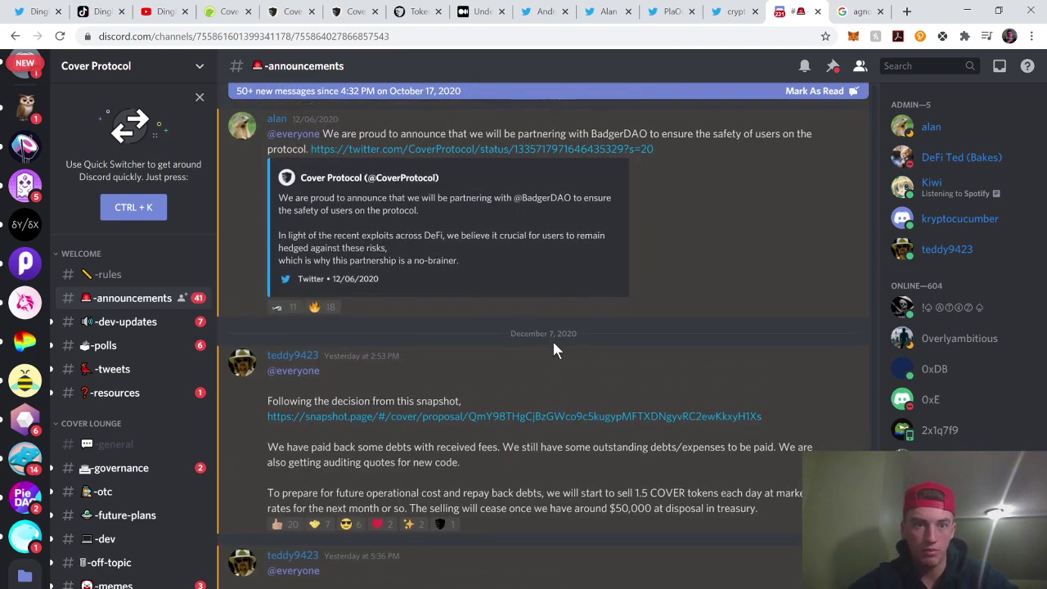
scroll(509, 295, "down", 6)
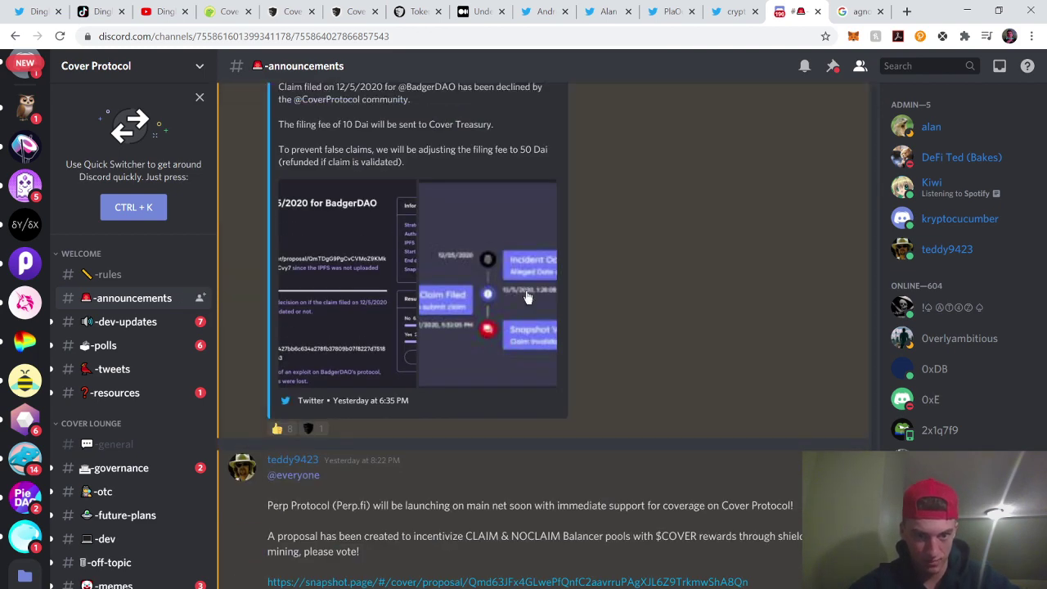
scroll(529, 299, "up", 2)
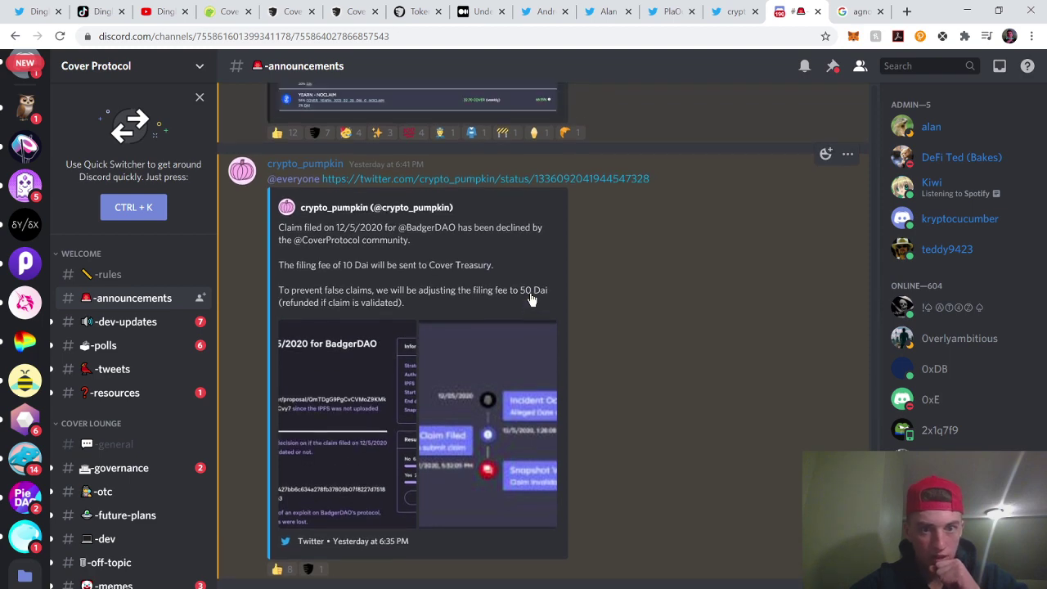
scroll(531, 299, "down", 2)
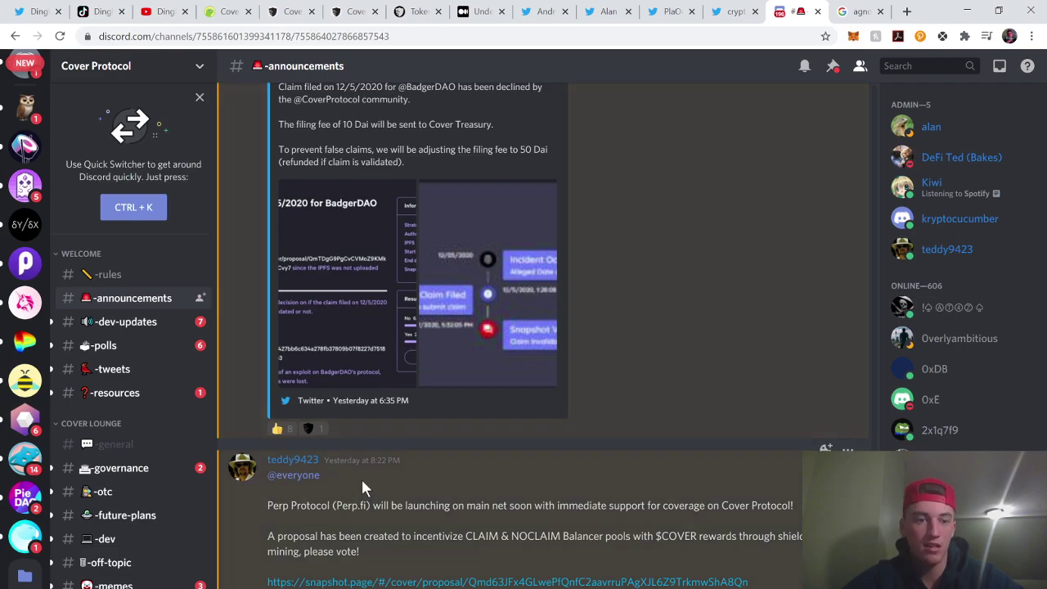
scroll(361, 476, "up", 1)
- Open the dev-updates channel in the Cover Protocol server and read the Week of Dec. 6 update
left_click(135, 323)
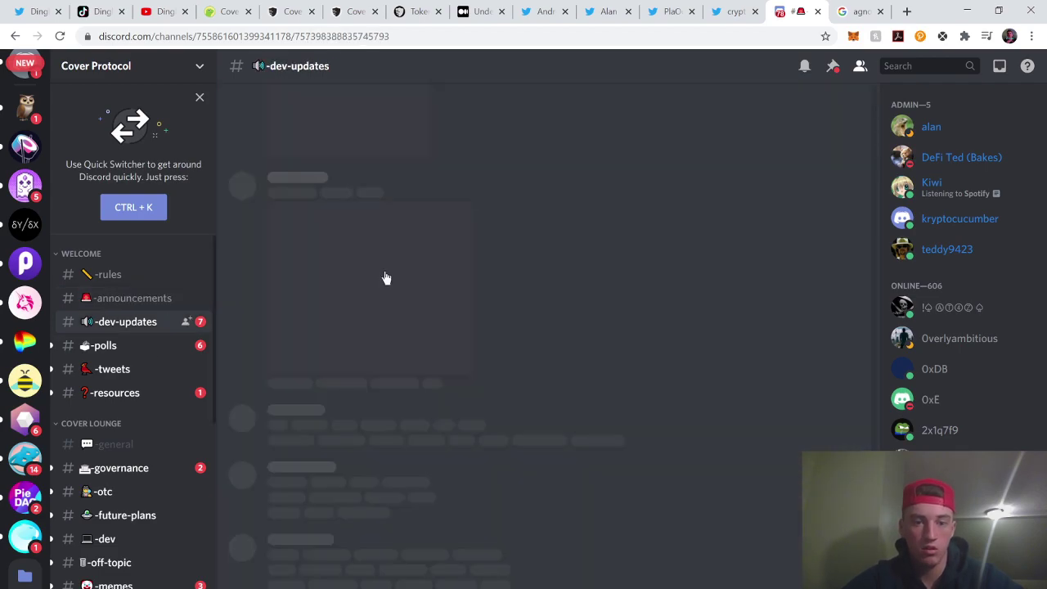
scroll(473, 187, "down", 15)
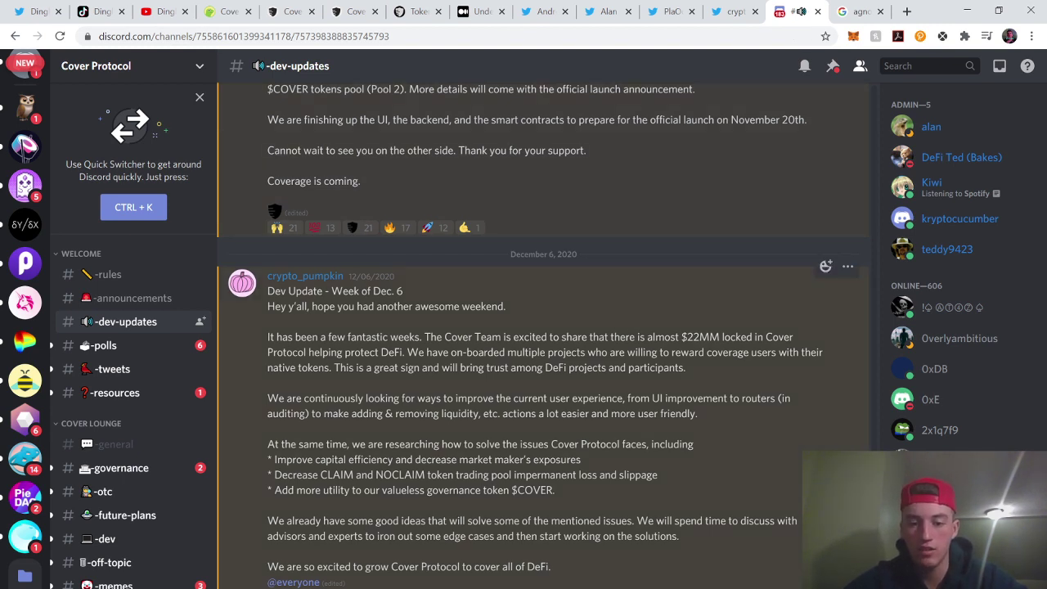
key("alt+Tab")
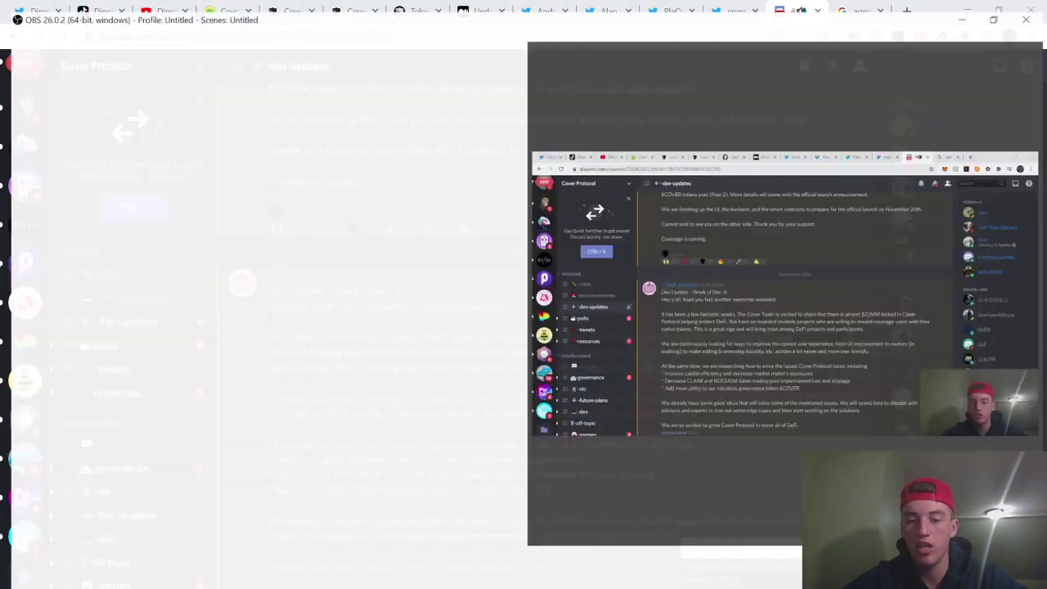
key("alt+Tab")
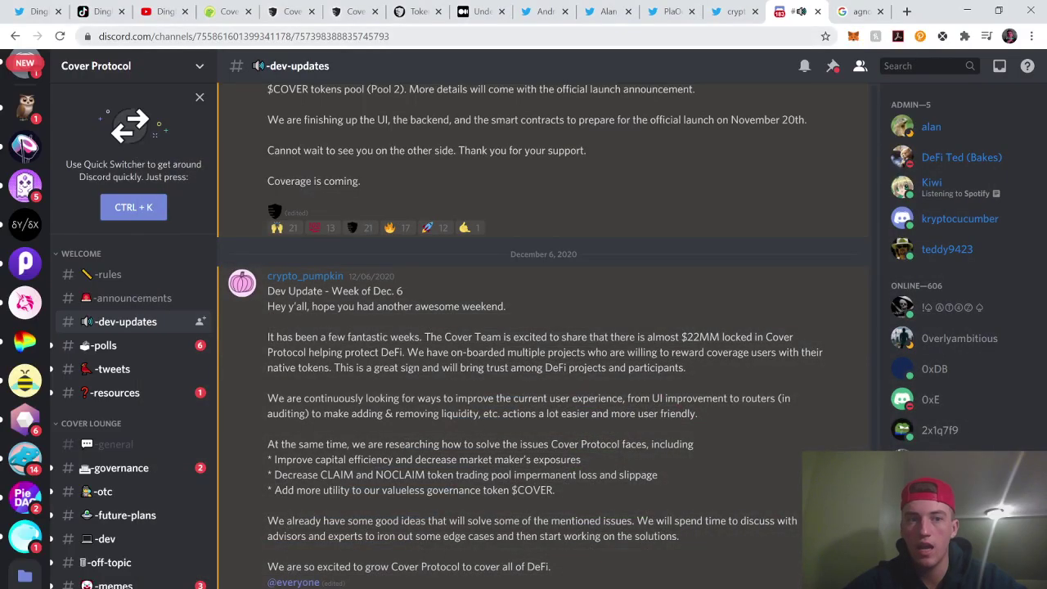